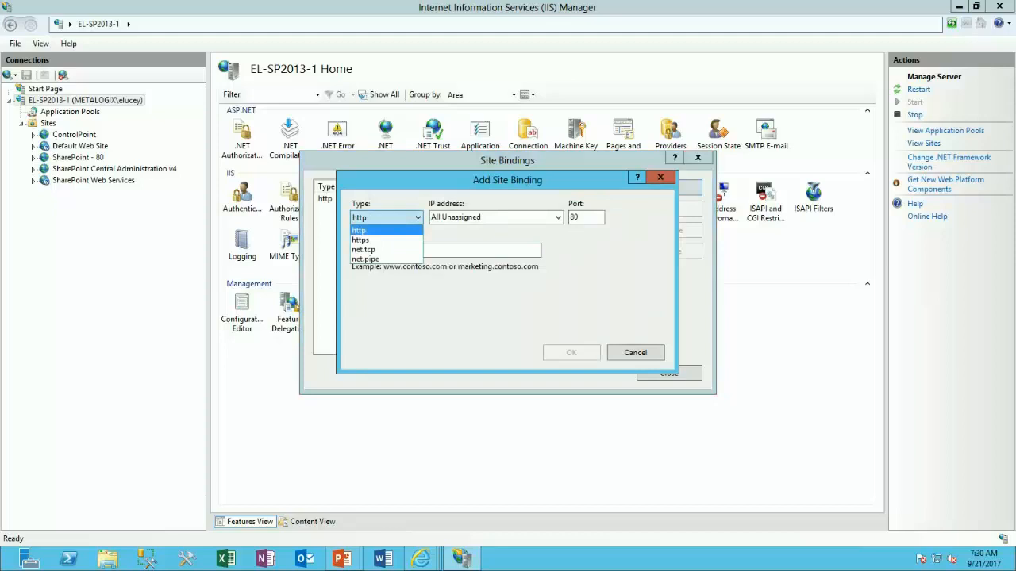
Step: Add an https site binding on port 443 with the ControlPoint.Local SSL certificate and close the bindings dialog
{"action": "key", "text": "Down"}
{"action": "key", "text": "Return"}
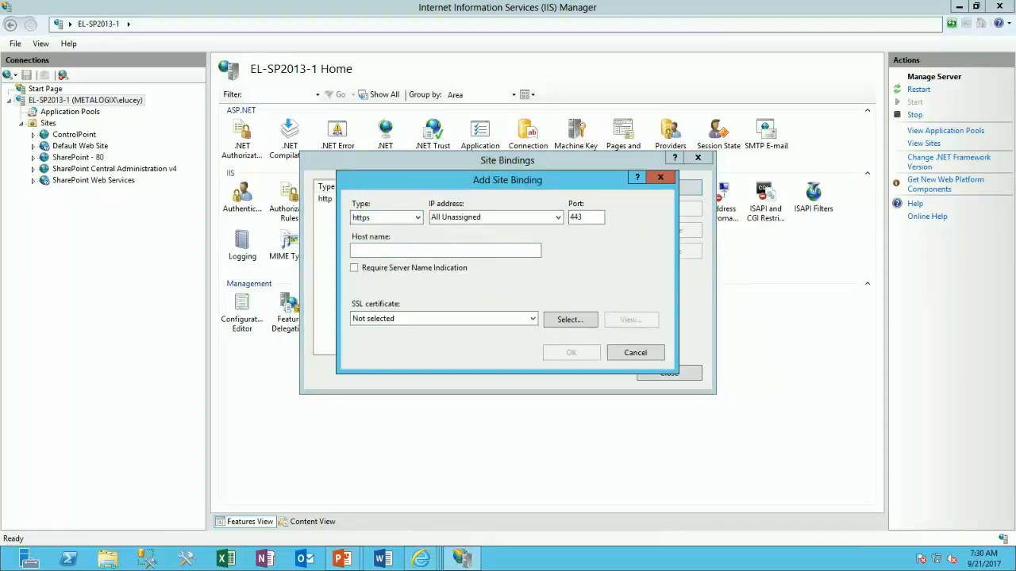
{"action": "left_click", "coordinate": [532, 319]}
{"action": "left_click", "coordinate": [444, 341]}
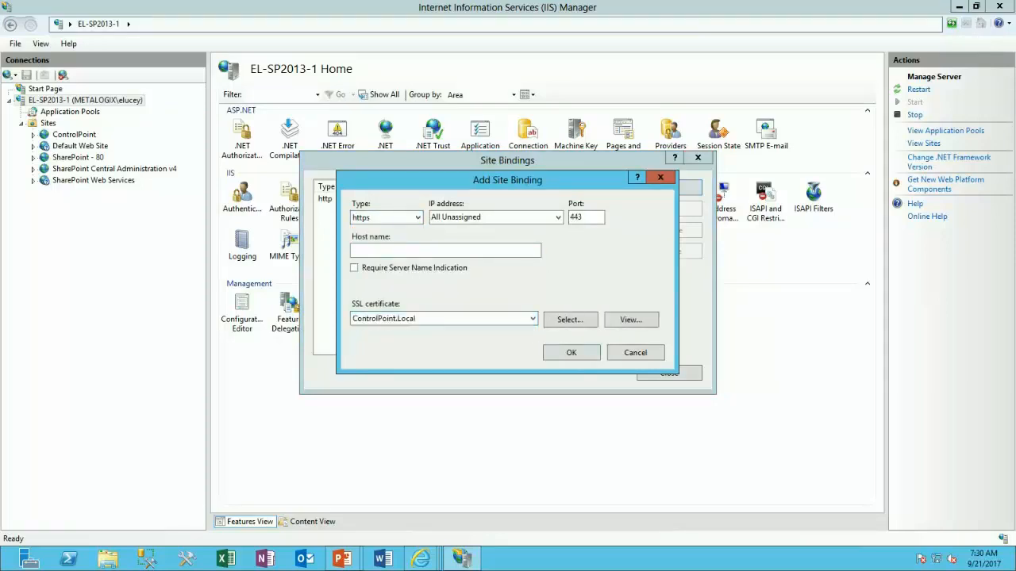
{"action": "key", "text": "Return"}
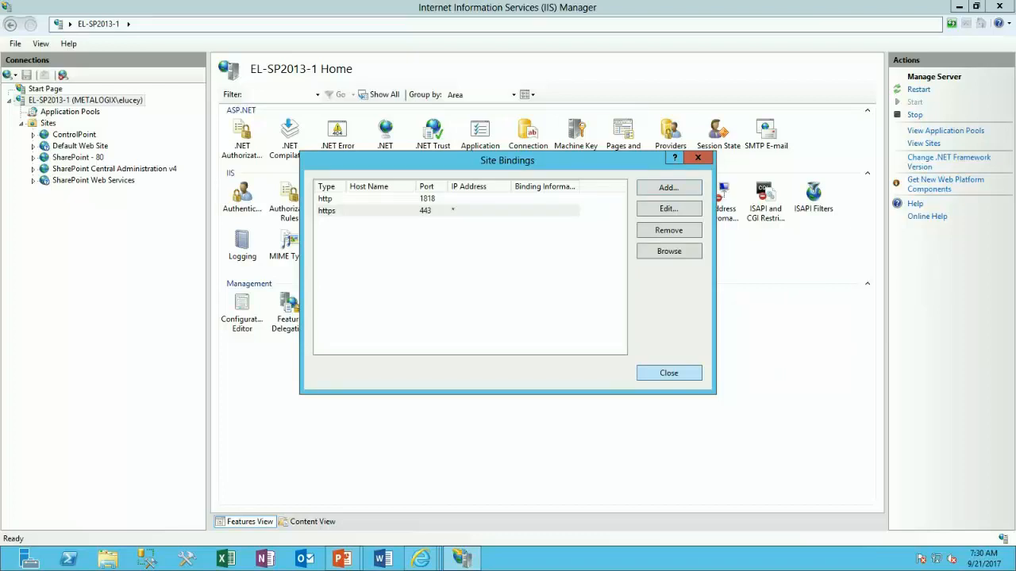
{"action": "left_click", "coordinate": [668, 373]}
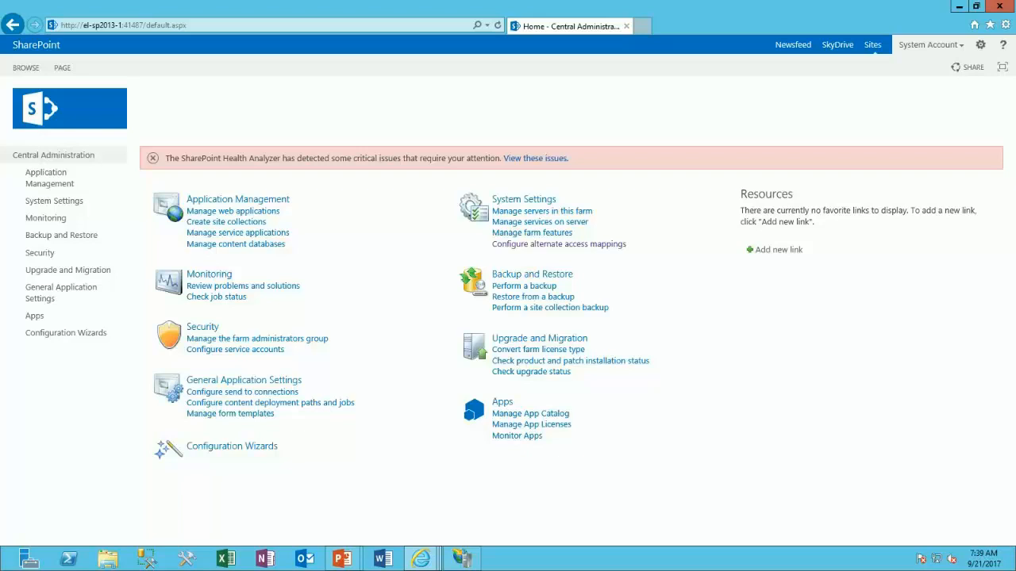
Step: In SharePoint Central Administration, open the alternate access mappings and switch to the ControlPoint mapping collection
{"action": "left_click", "coordinate": [558, 243]}
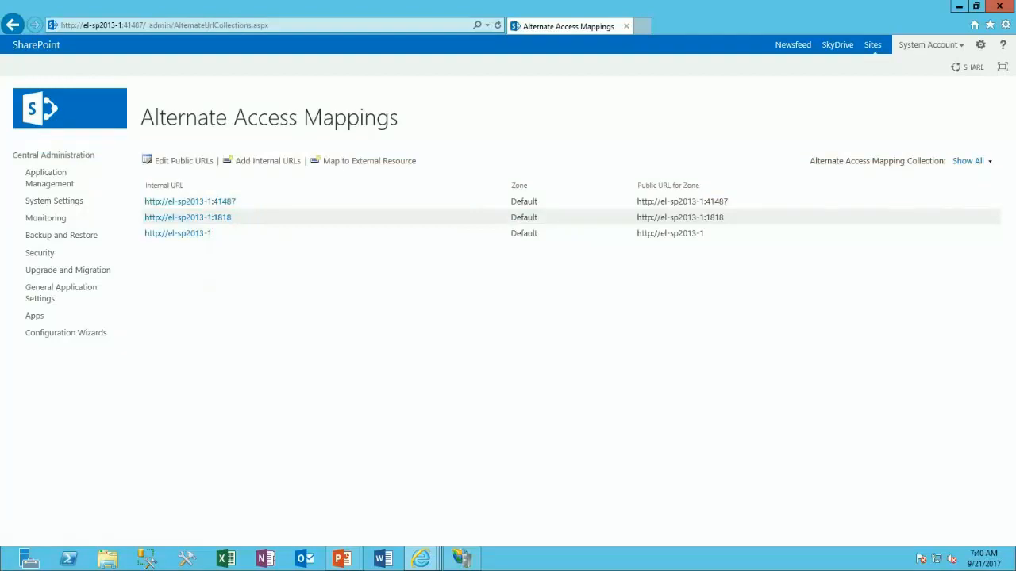
{"action": "left_click", "coordinate": [972, 161]}
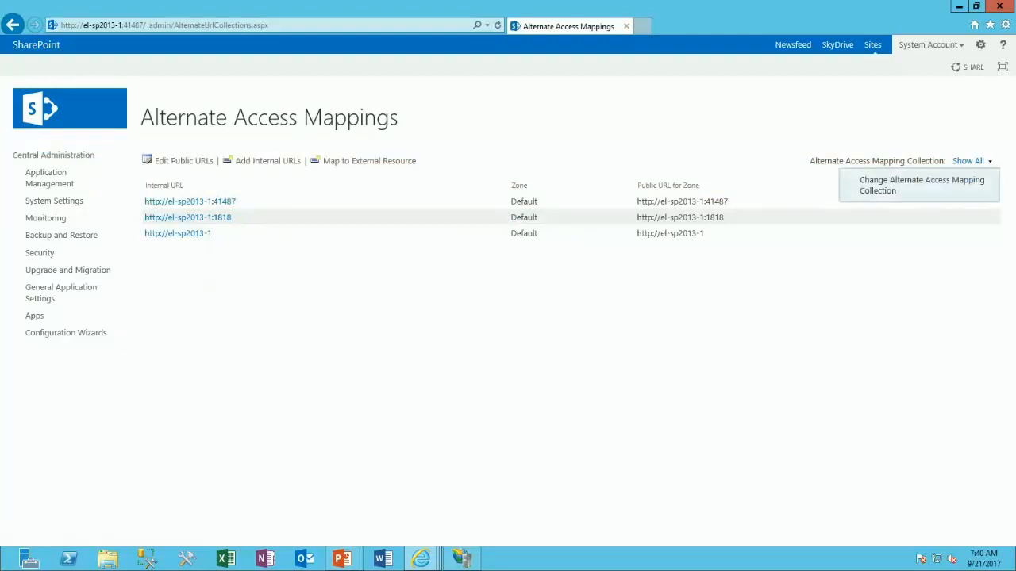
{"action": "left_click", "coordinate": [922, 185]}
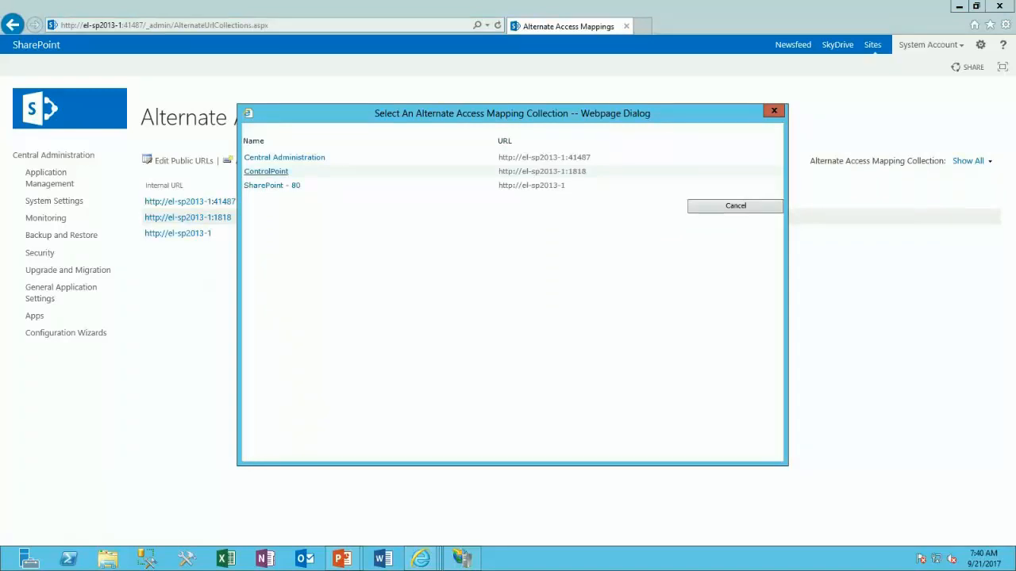
{"action": "left_click", "coordinate": [266, 171]}
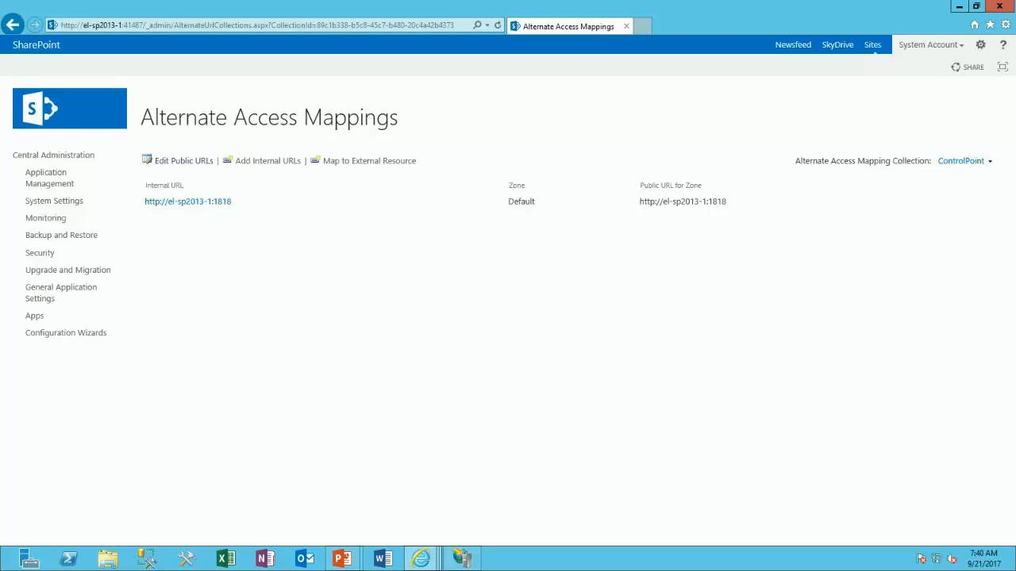
{"action": "left_click", "coordinate": [183, 160]}
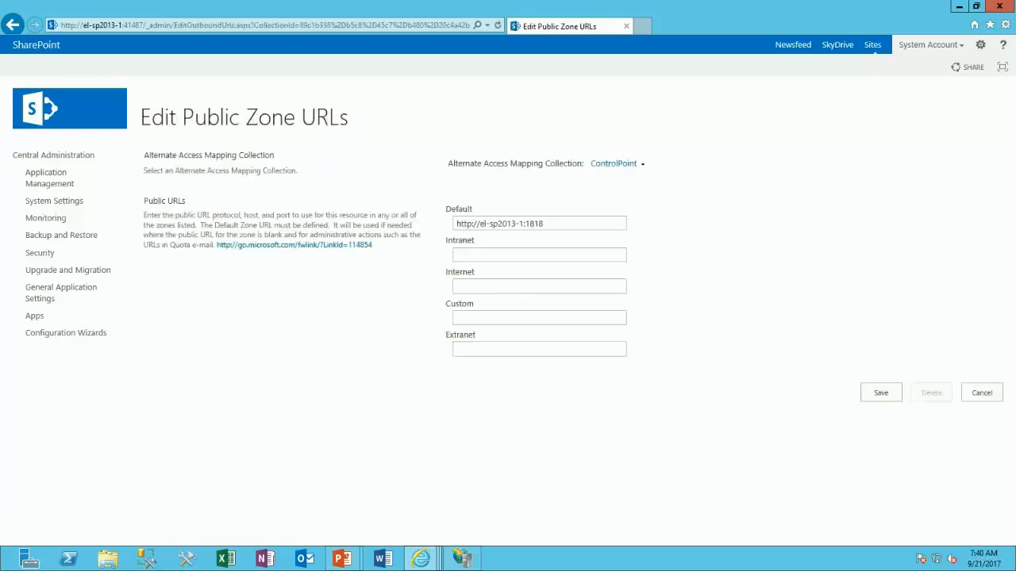
{"action": "type", "text": "s"}
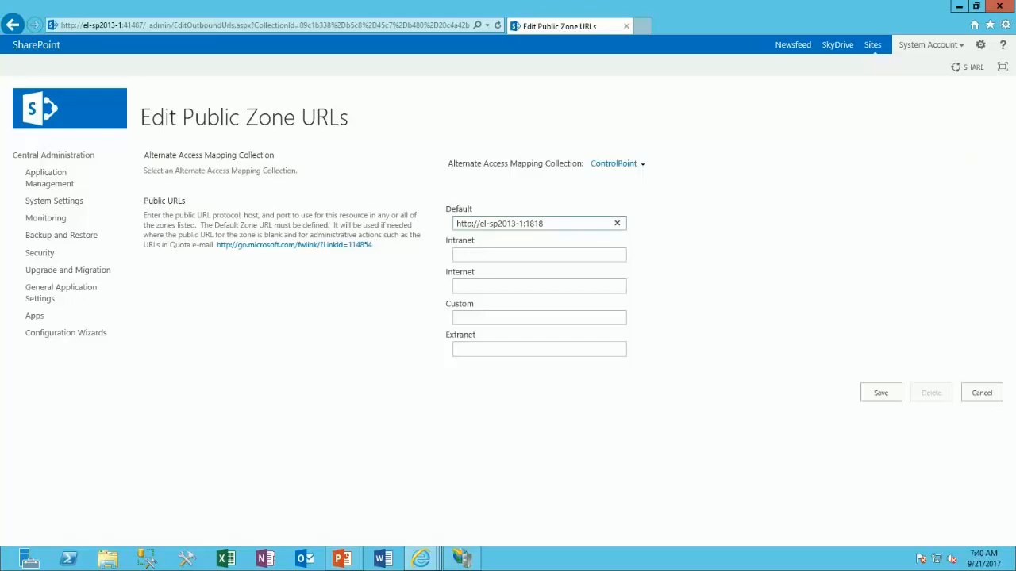
{"action": "left_click_drag", "start_coordinate": [548, 224], "coordinate": [484, 224]}
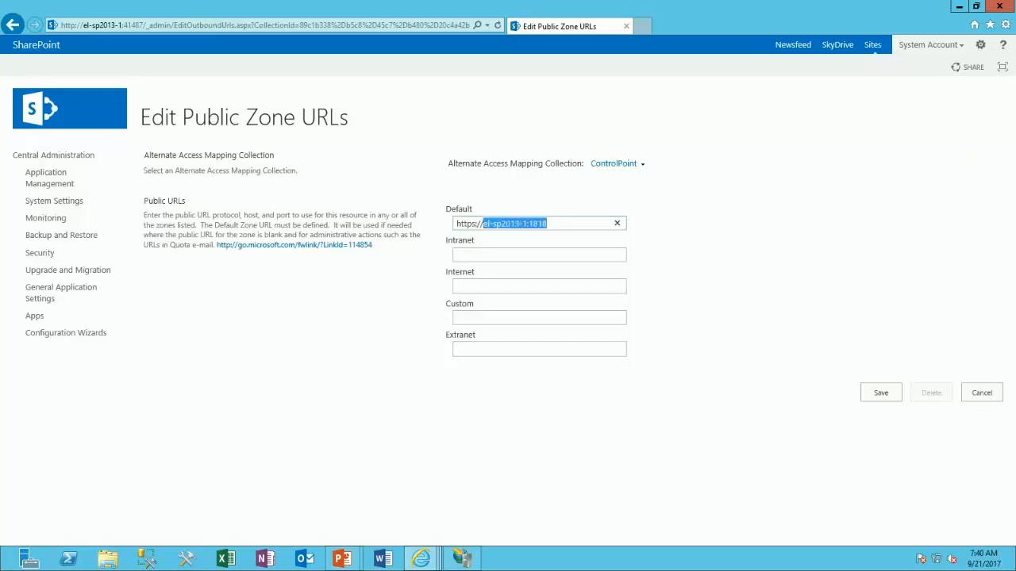
{"action": "key", "text": "BackSpace"}
{"action": "type", "text": "Con"}
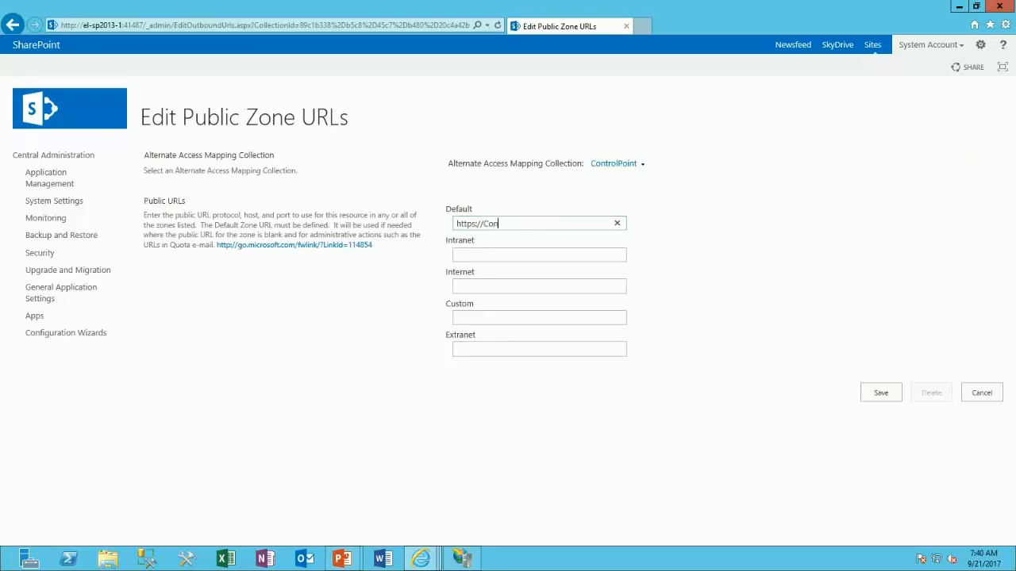
{"action": "type", "text": "trolPo"}
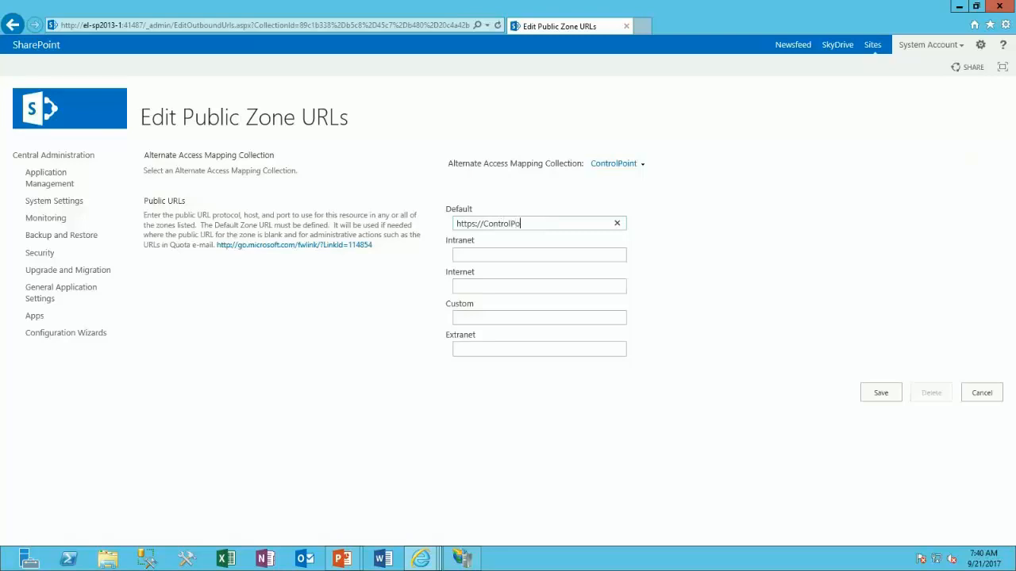
{"action": "type", "text": "int.Local"}
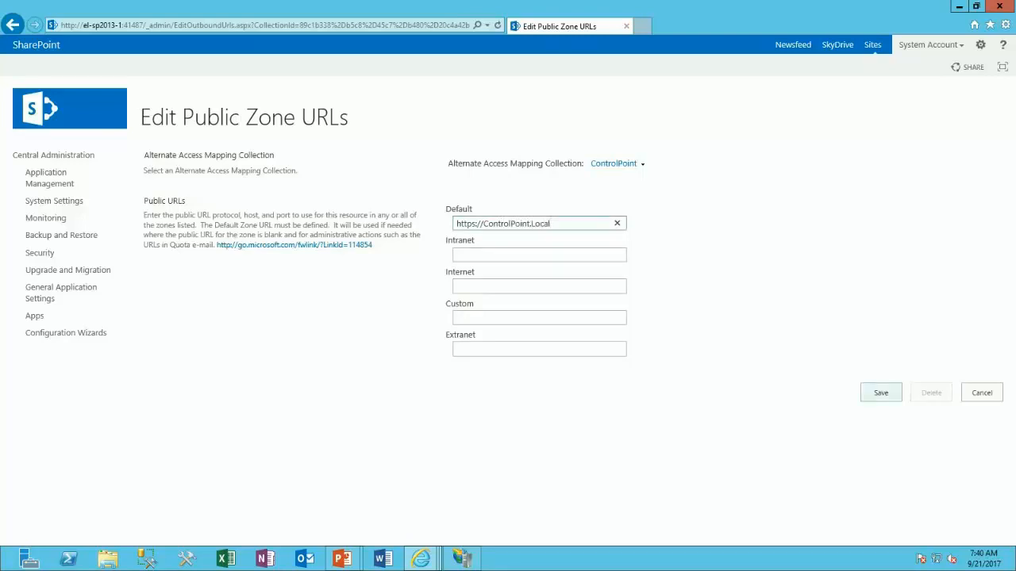
{"action": "left_click", "coordinate": [881, 393]}
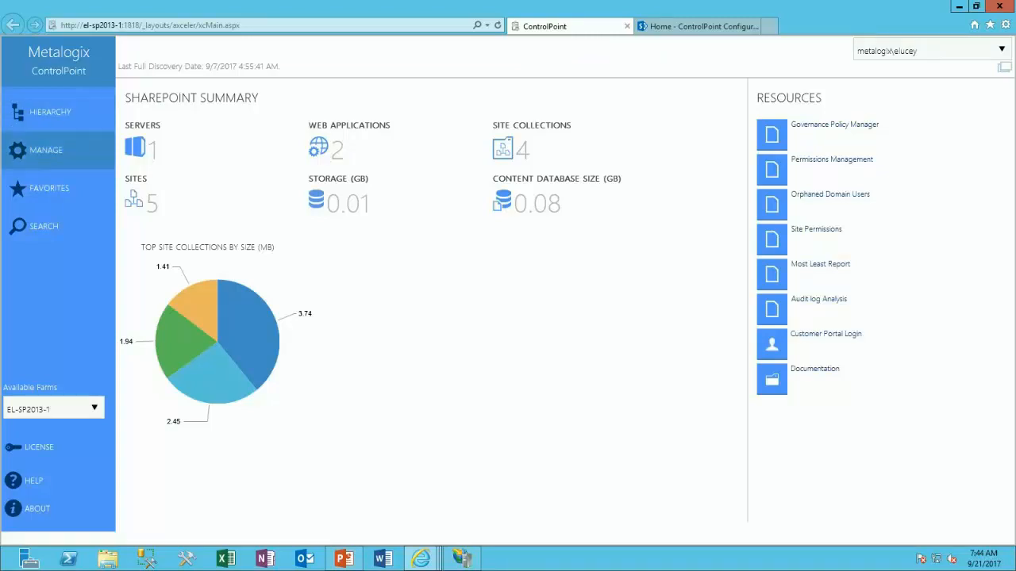
{"action": "left_click", "coordinate": [46, 150]}
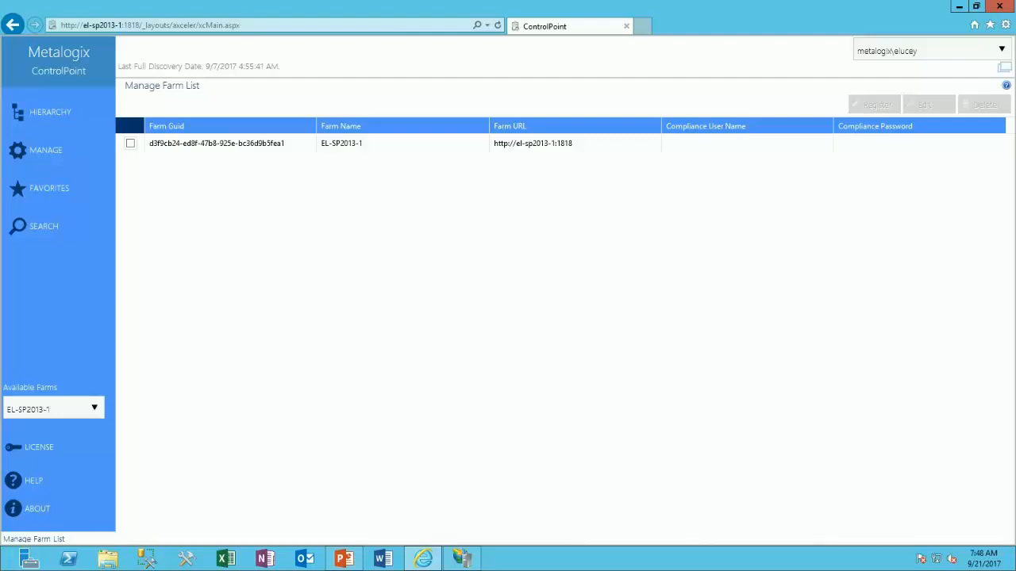
{"action": "left_click", "coordinate": [131, 144]}
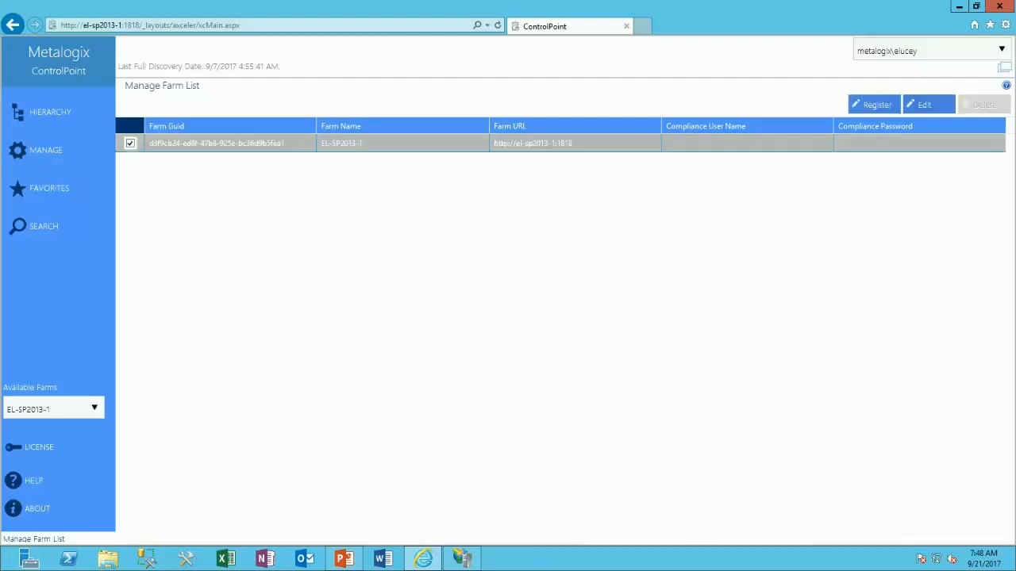
{"action": "left_click", "coordinate": [925, 104]}
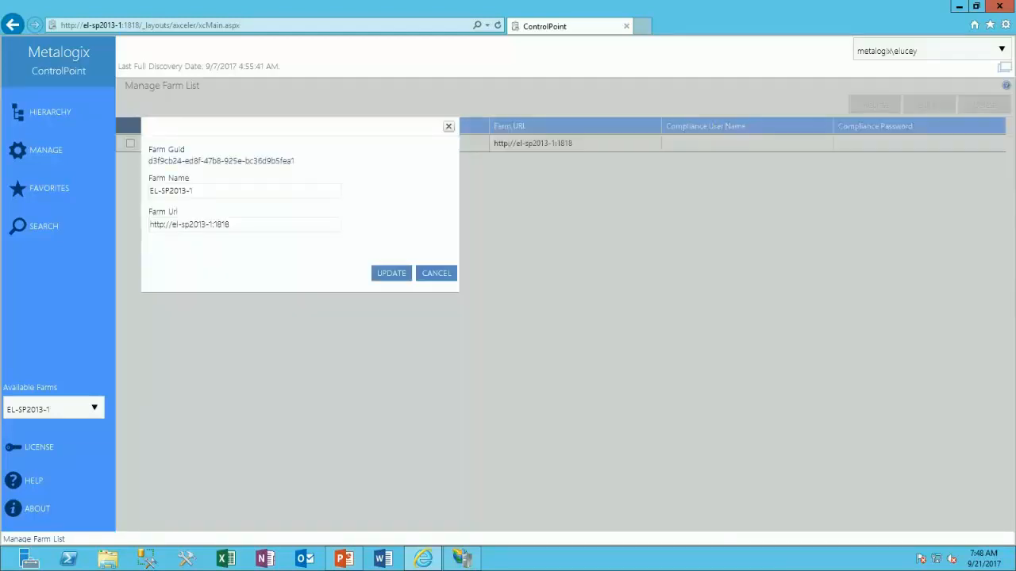
{"action": "left_click", "coordinate": [164, 224]}
{"action": "type", "text": "s"}
{"action": "left_click_drag", "start_coordinate": [232, 225], "coordinate": [175, 224]}
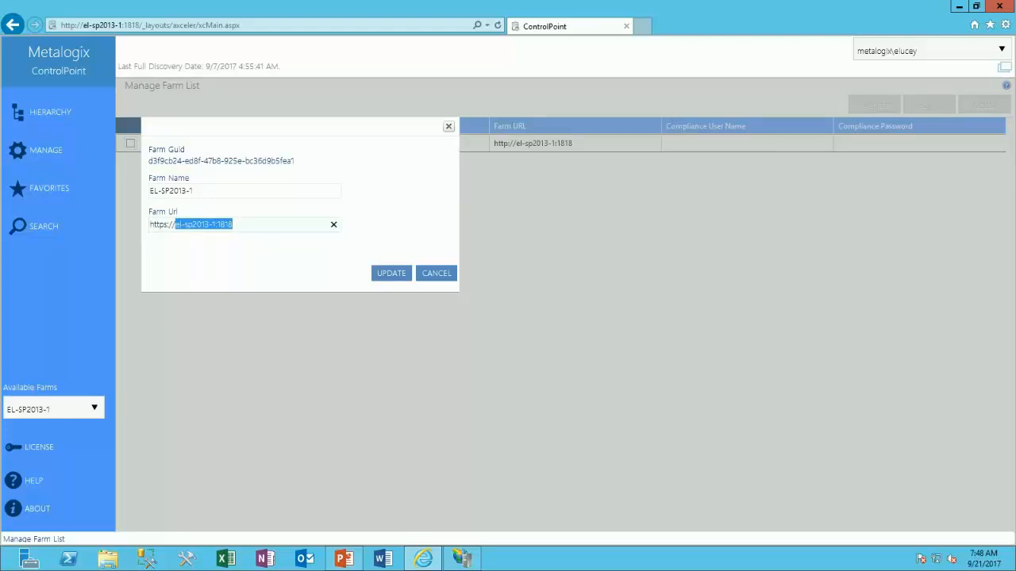
{"action": "key", "text": "BackSpace"}
{"action": "type", "text": "C"}
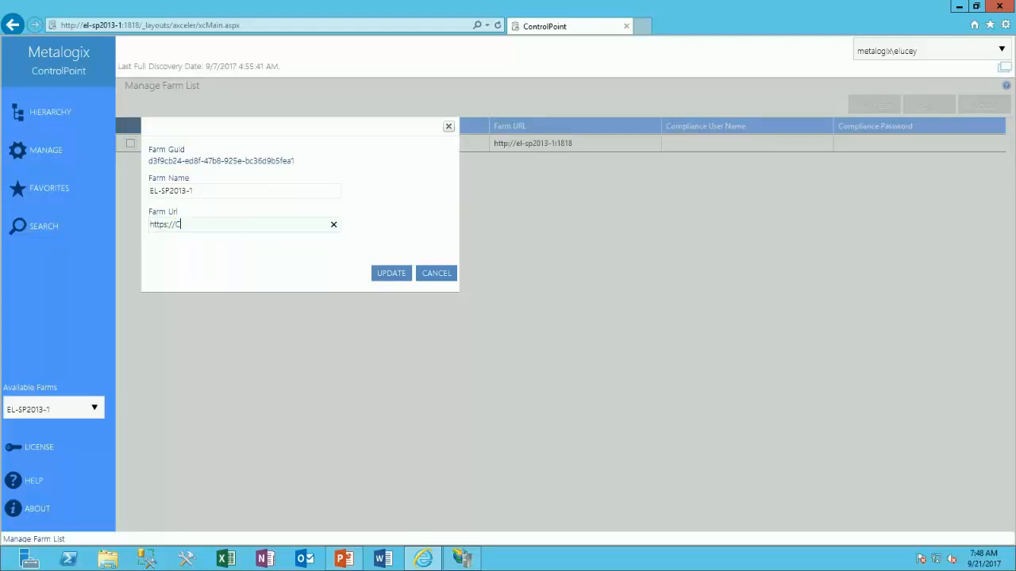
{"action": "type", "text": "ontrolPoint.Local"}
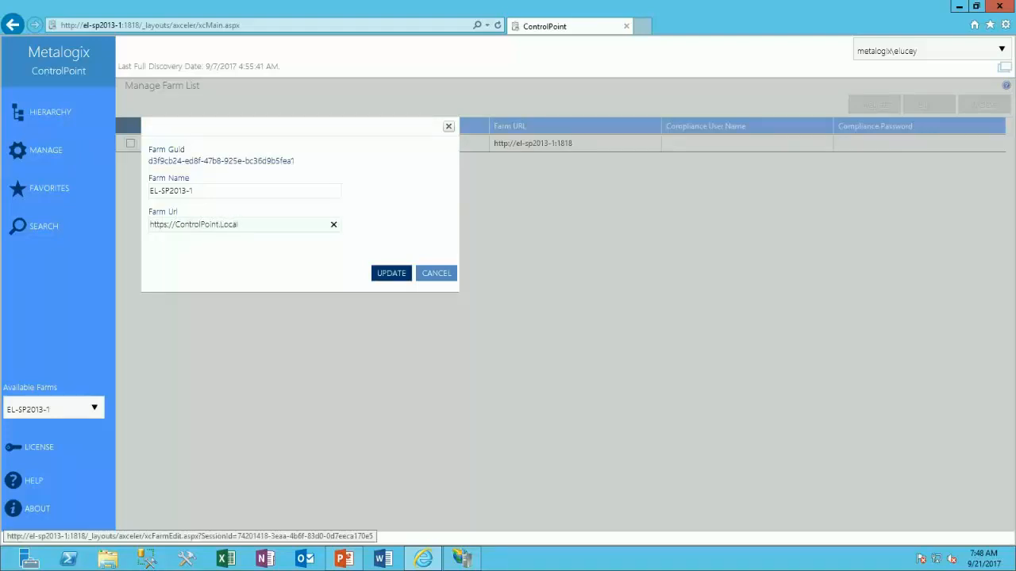
{"action": "left_click", "coordinate": [392, 273]}
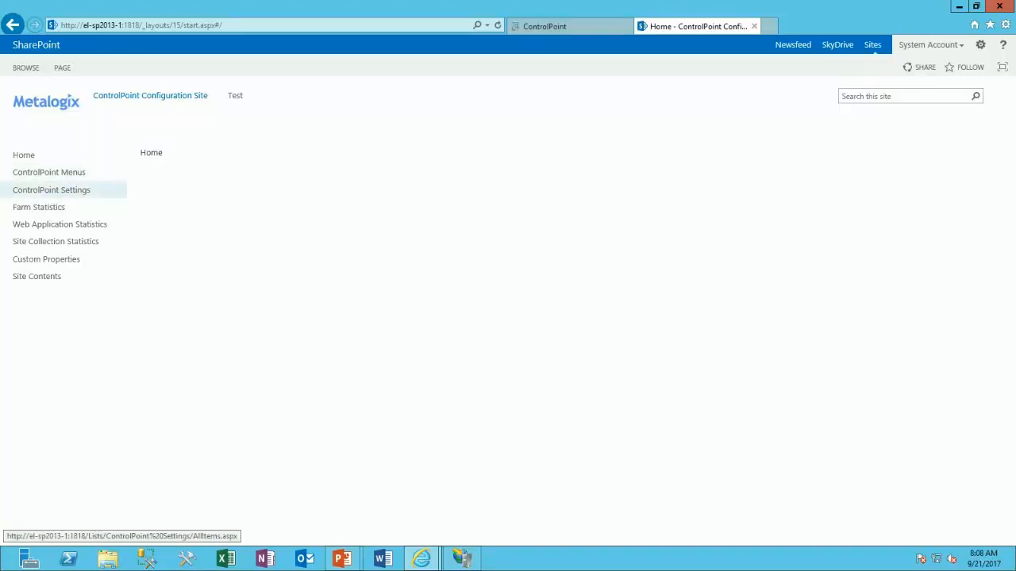
Step: Open the ControlPoint Settings list on the configuration site and expand the Miscellaneous and Custom category
{"action": "left_click", "coordinate": [51, 189]}
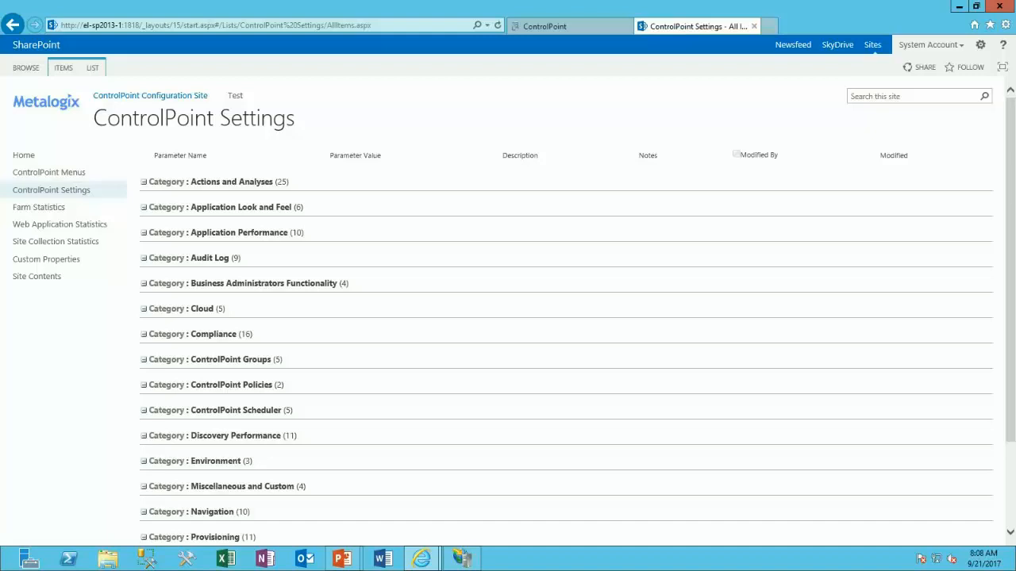
{"action": "scroll", "coordinate": [508, 318], "scroll_direction": "down", "scroll_amount": 2}
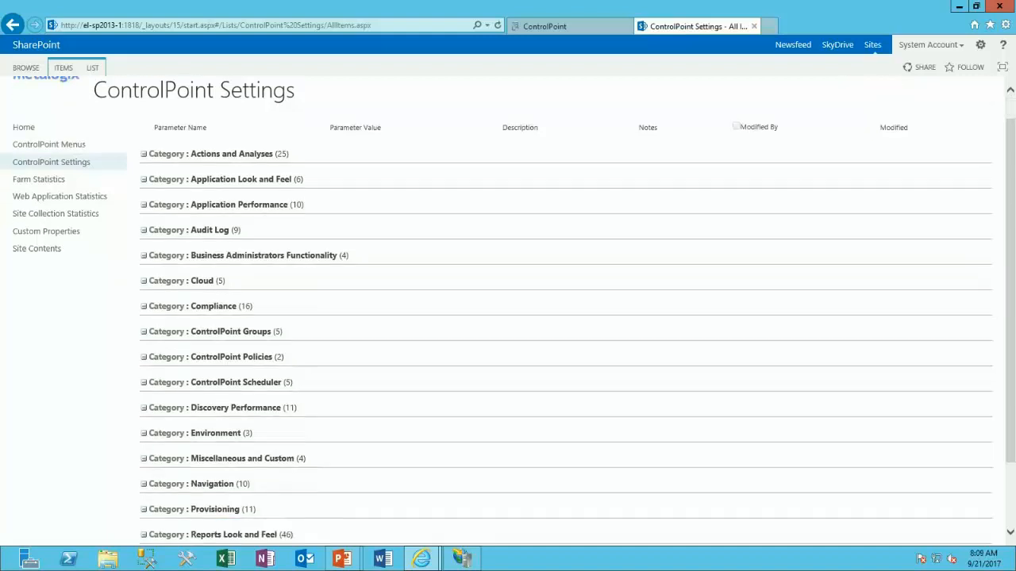
{"action": "left_click", "coordinate": [144, 375]}
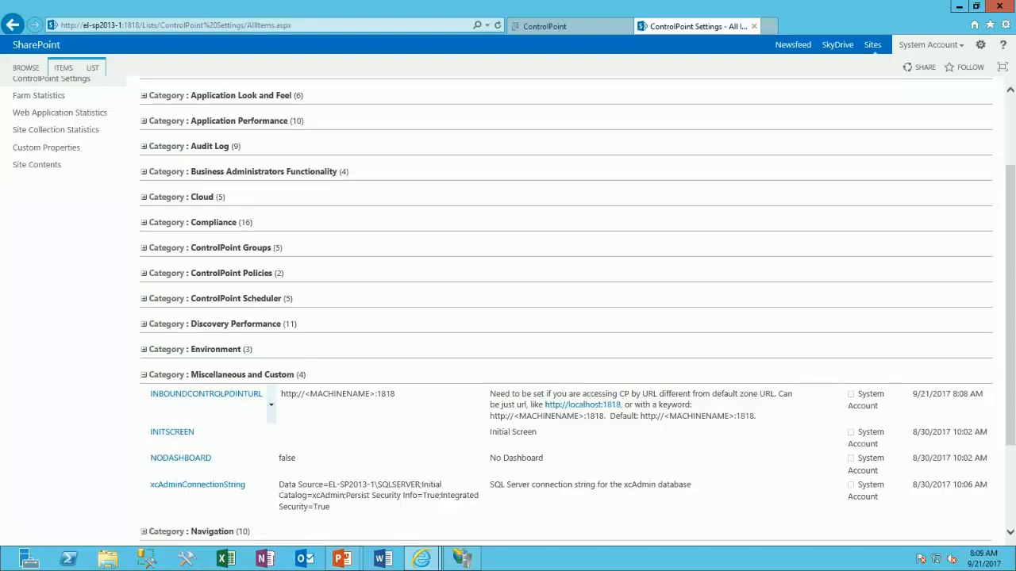
{"action": "left_click", "coordinate": [271, 405]}
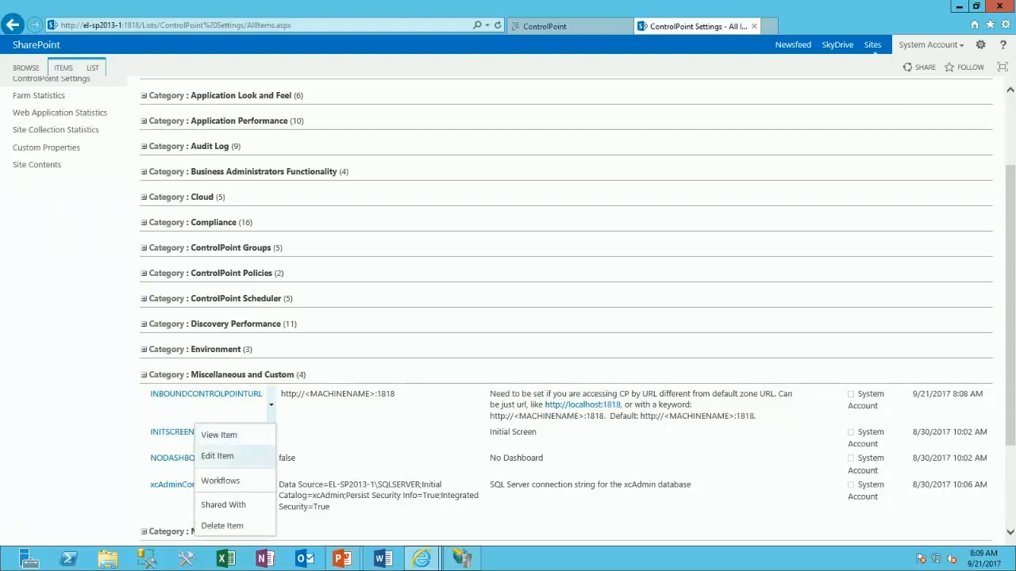
{"action": "left_click", "coordinate": [217, 457]}
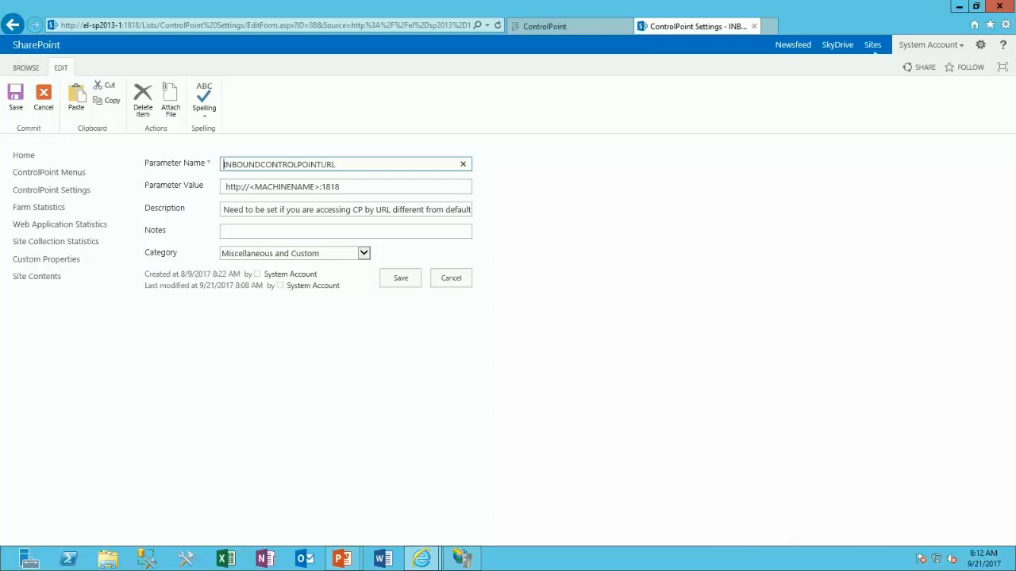
{"action": "left_click", "coordinate": [341, 186]}
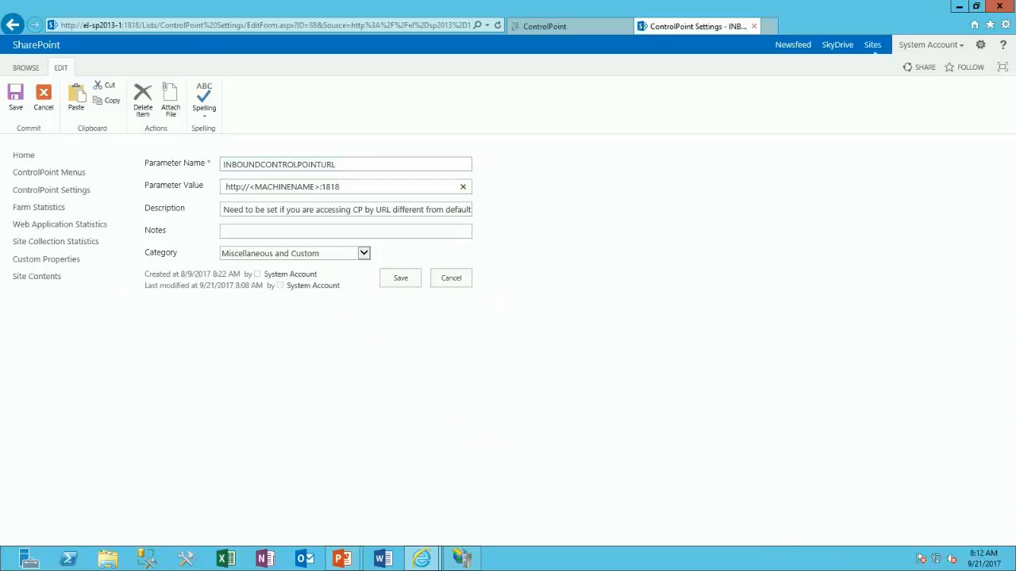
{"action": "left_click_drag", "start_coordinate": [340, 187], "coordinate": [248, 186]}
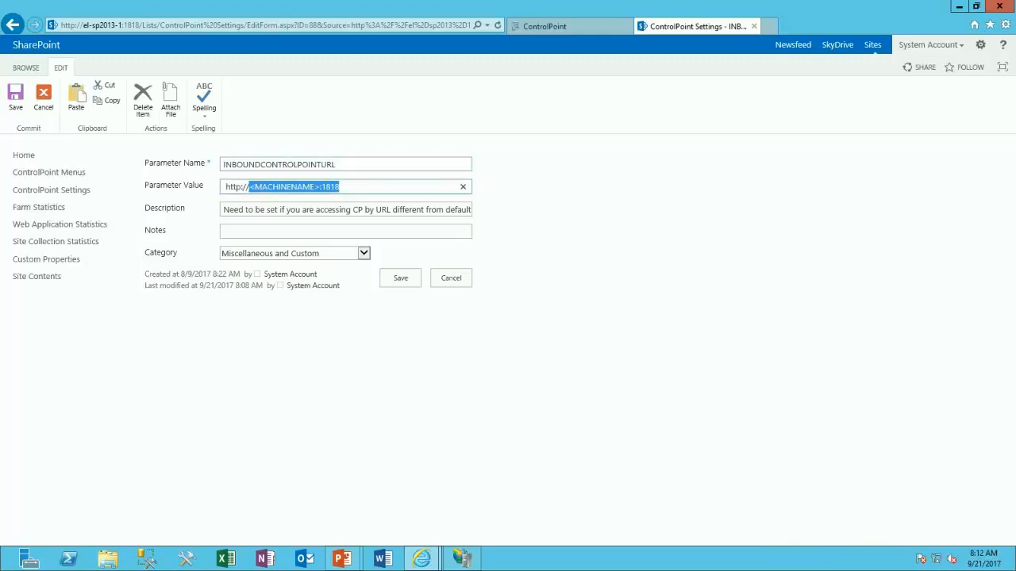
{"action": "key", "text": "BackSpace"}
{"action": "type", "text": "Co"}
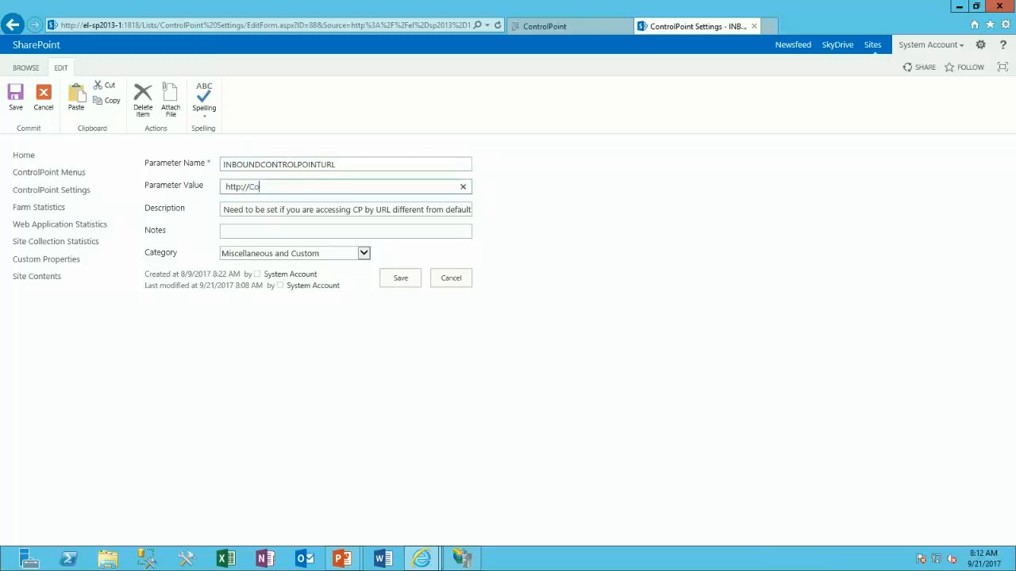
{"action": "type", "text": "ntrolPoint.Local"}
{"action": "left_click", "coordinate": [242, 188]}
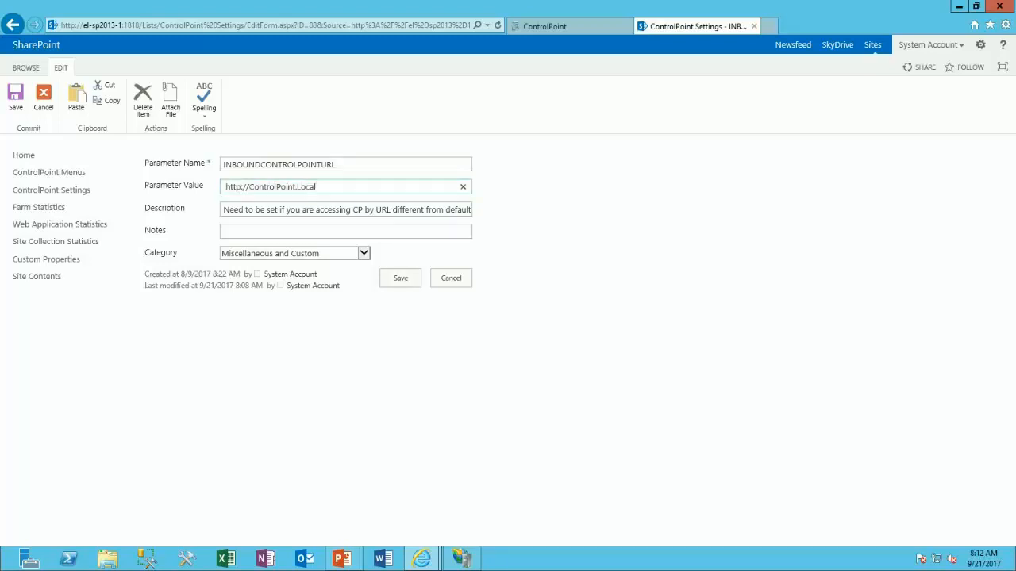
{"action": "type", "text": "s"}
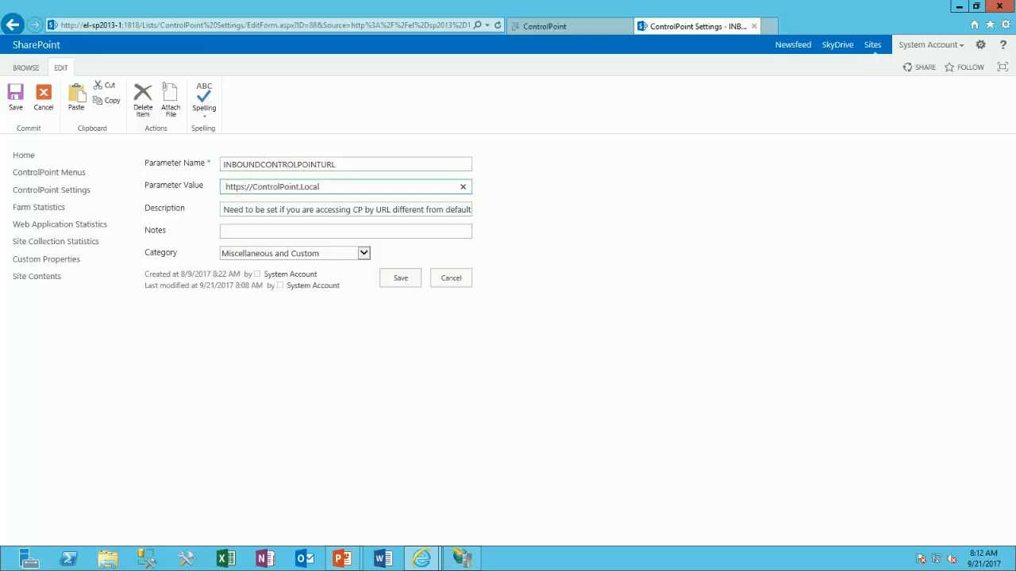
{"action": "key", "text": "Delete"}
{"action": "left_click", "coordinate": [400, 278]}
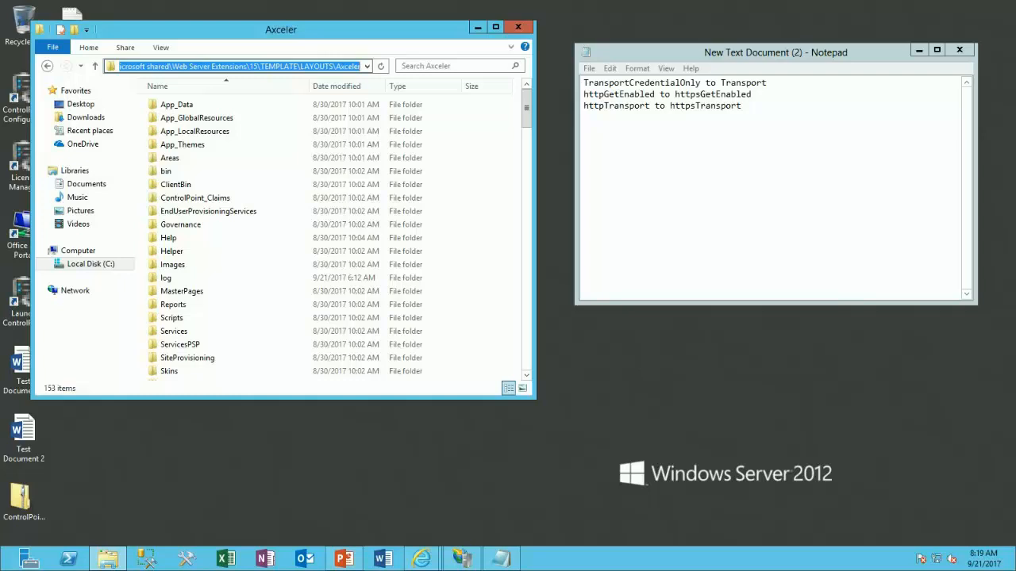
Step: Open the Web CONFIG file from the Axceler folder in File Explorer
{"action": "scroll", "coordinate": [198, 238], "scroll_direction": "down", "scroll_amount": 15}
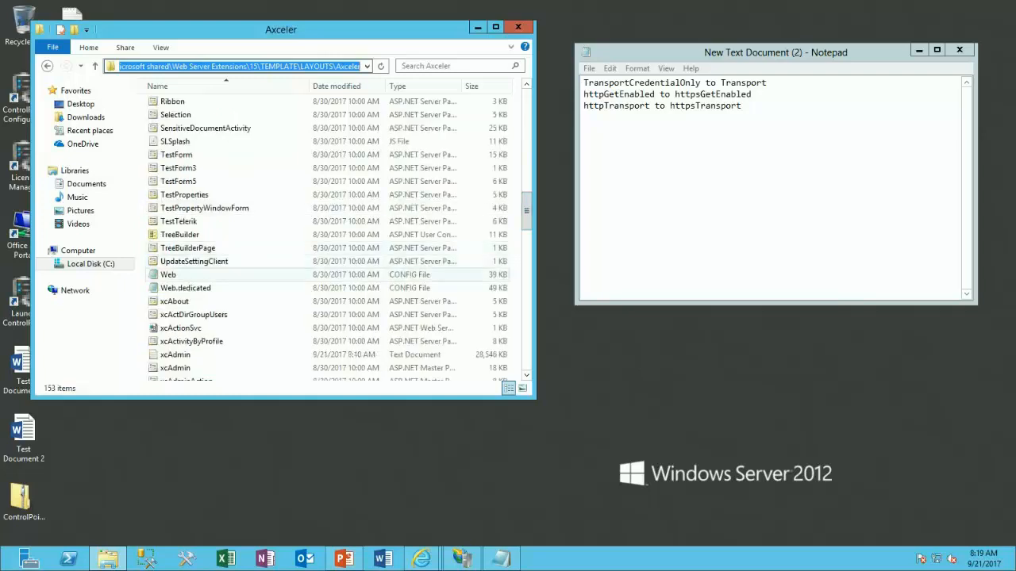
{"action": "double_click", "coordinate": [169, 274]}
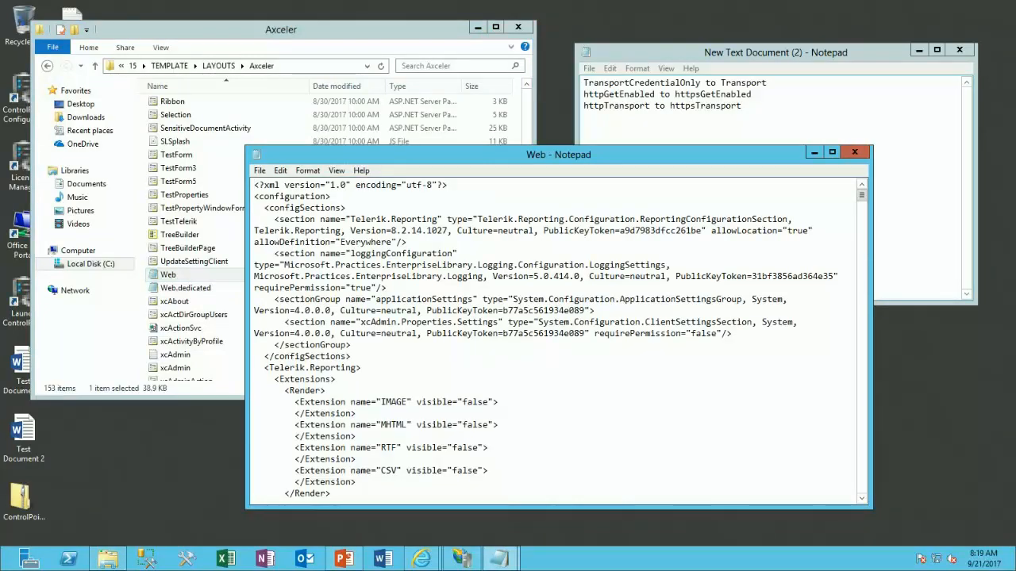
Step: Copy TransportCredentialOnly from the notes document, find it in the Web config file, and select the CredentialOnly part of the security mode value
{"action": "left_click_drag", "start_coordinate": [701, 83], "coordinate": [585, 83]}
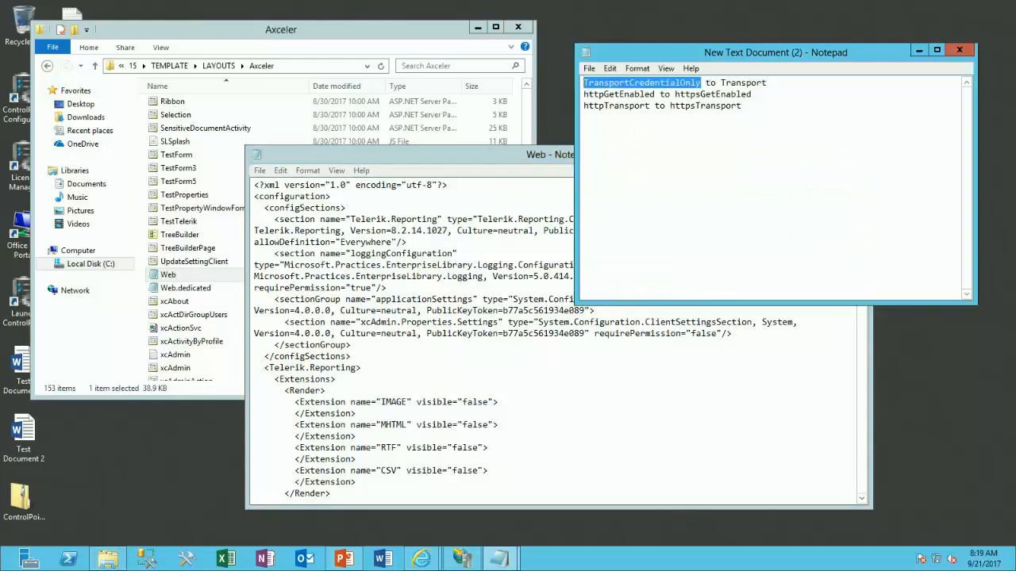
{"action": "right_click", "coordinate": [585, 82]}
{"action": "left_click", "coordinate": [615, 123]}
{"action": "left_click", "coordinate": [508, 186]}
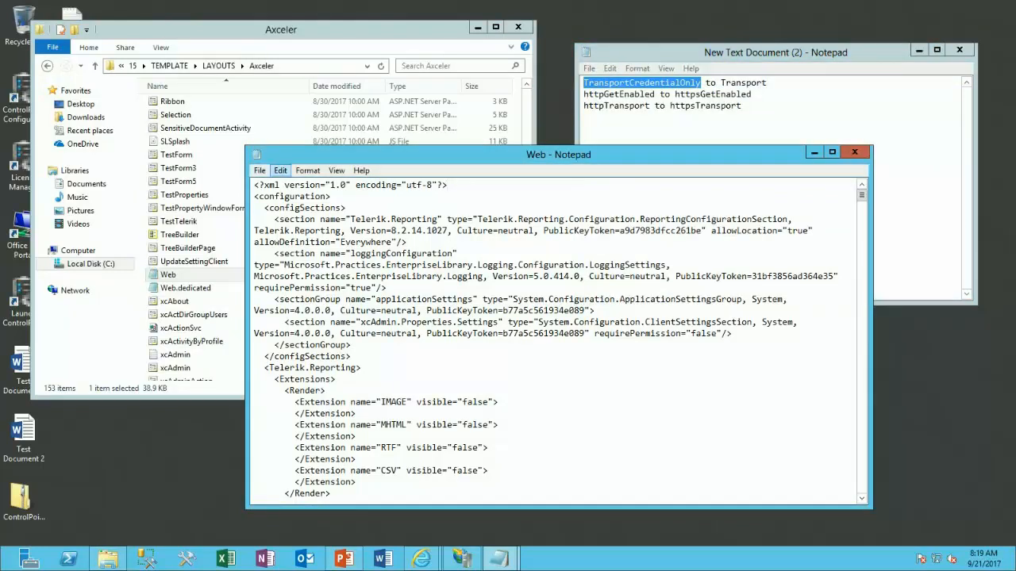
{"action": "key", "text": "ctrl+f"}
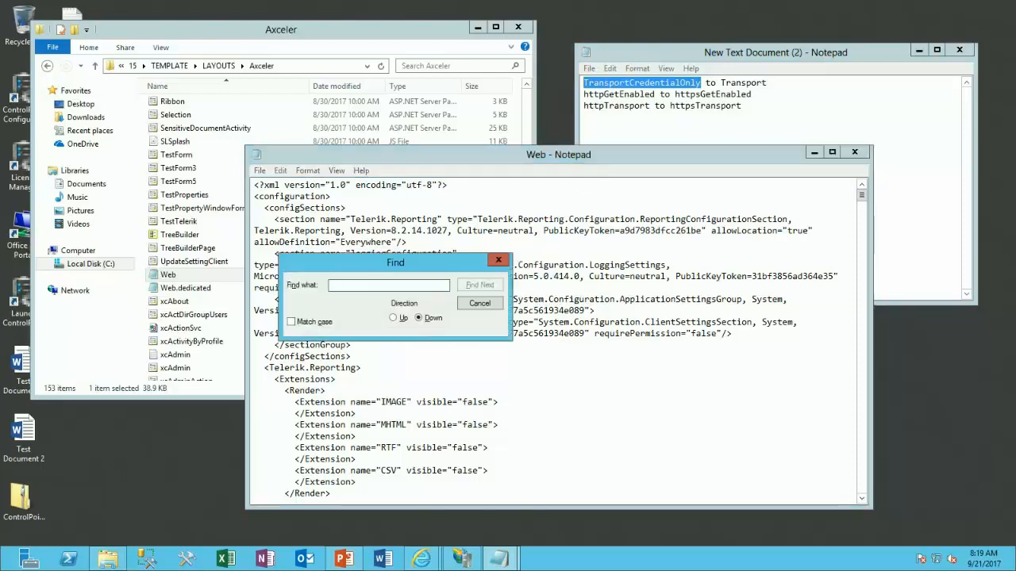
{"action": "key", "text": "ctrl+v"}
{"action": "key", "text": "Return"}
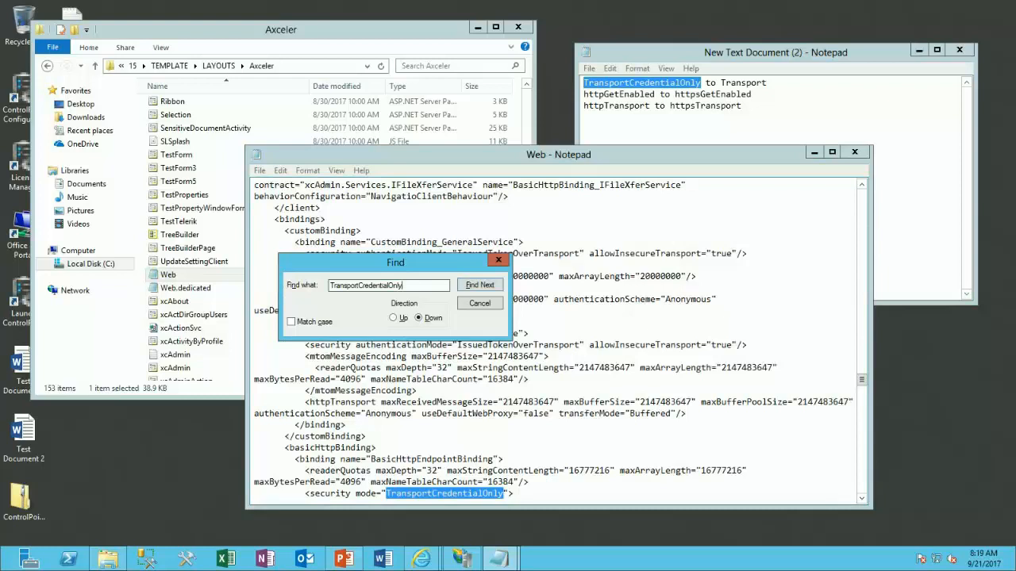
{"action": "left_click", "coordinate": [433, 493]}
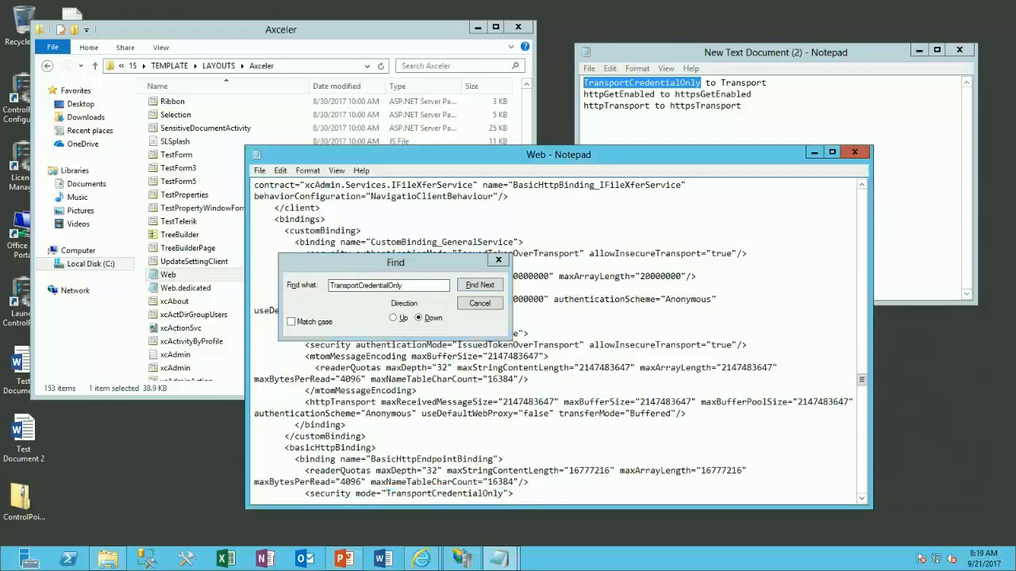
{"action": "left_click_drag", "start_coordinate": [432, 494], "coordinate": [500, 494]}
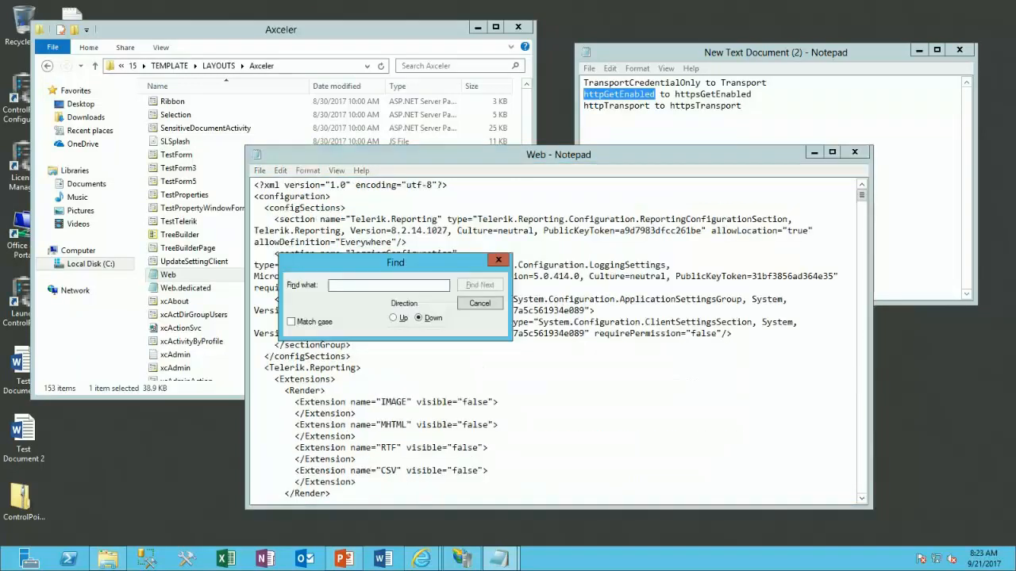
Step: Find httpGetEnabled in the Web config file and change it to httpsGetEnabled in the xcAdmin.Services.SLClientBehavior service metadata
{"action": "right_click", "coordinate": [407, 285]}
{"action": "key", "text": "Escape"}
{"action": "key", "text": "ctrl+v"}
{"action": "left_click", "coordinate": [479, 285]}
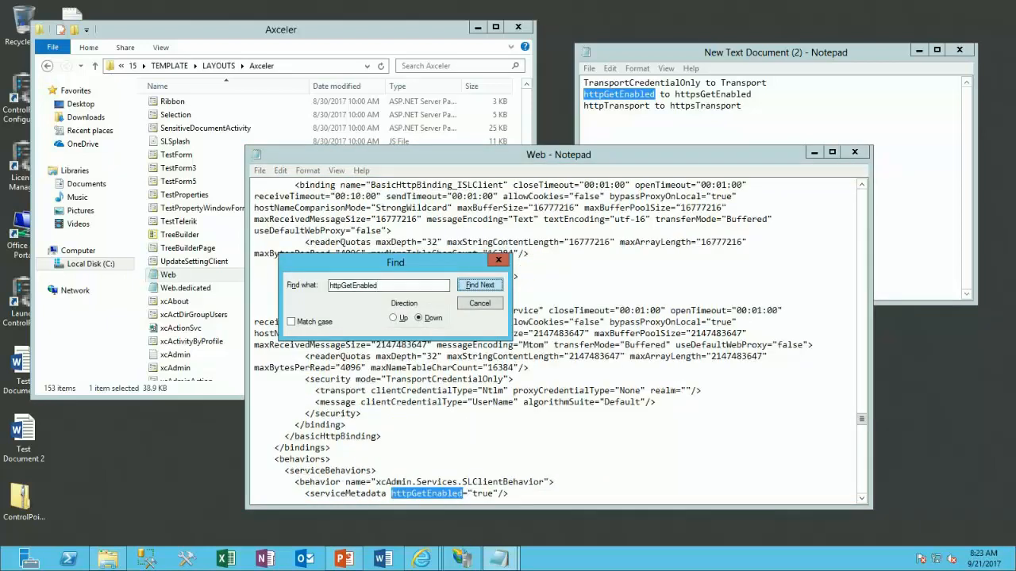
{"action": "left_click", "coordinate": [404, 494]}
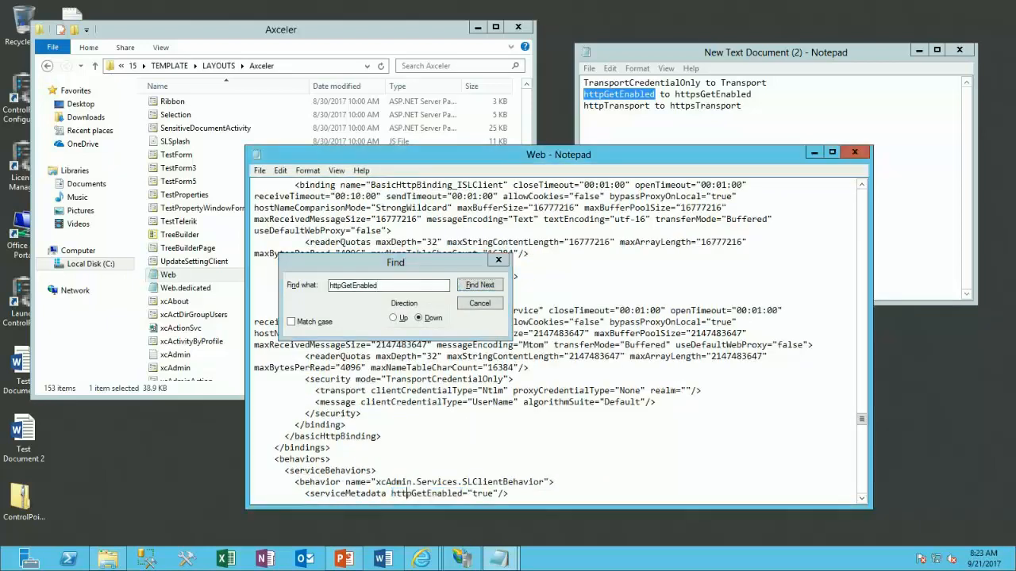
{"action": "type", "text": "s"}
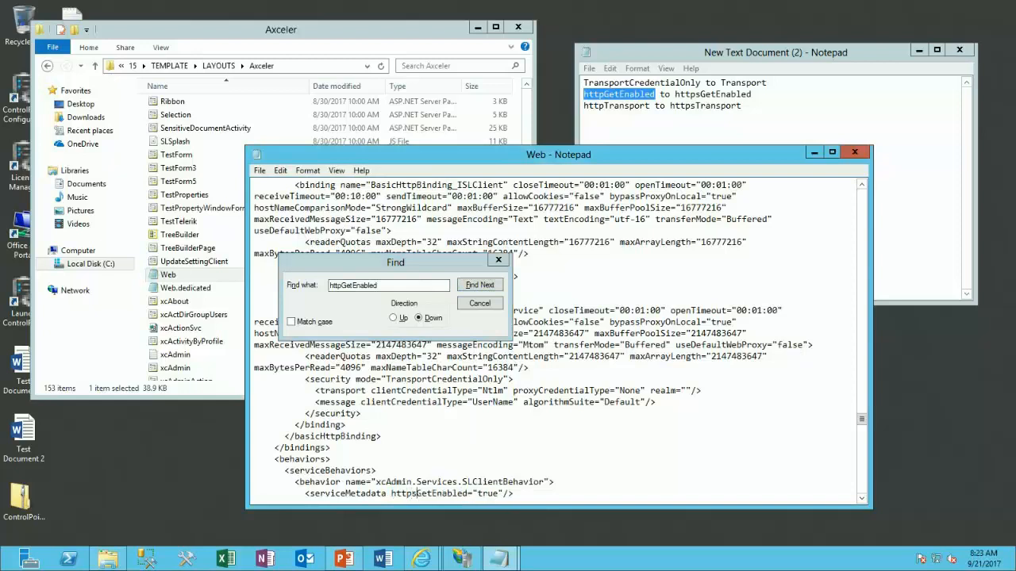
Step: Change httpGetEnabled to httpsGetEnabled in the xcAdmin.Services.FileXferService behavior and search for further occurrences
{"action": "key", "text": "F3"}
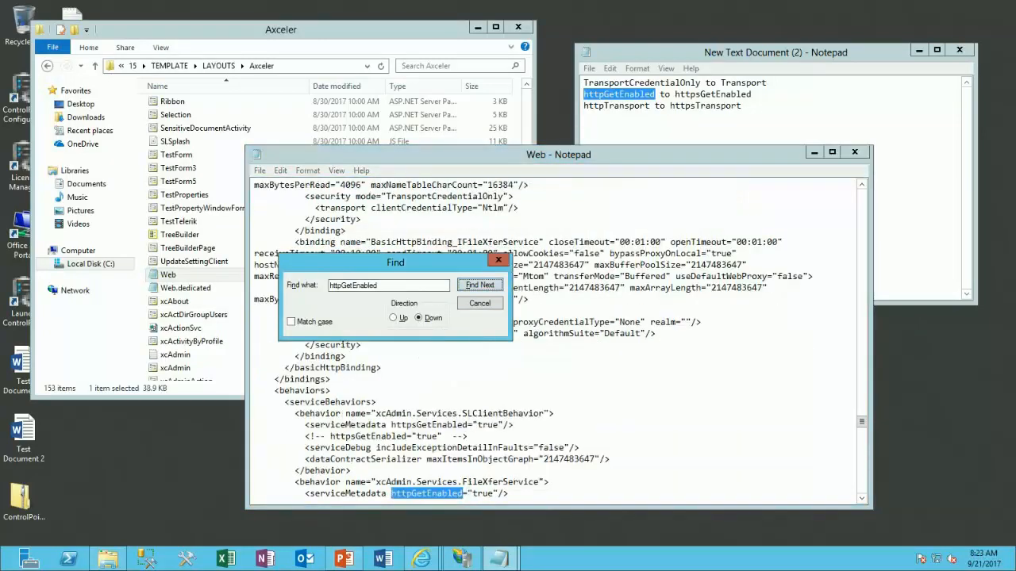
{"action": "left_click", "coordinate": [411, 494]}
{"action": "type", "text": "s"}
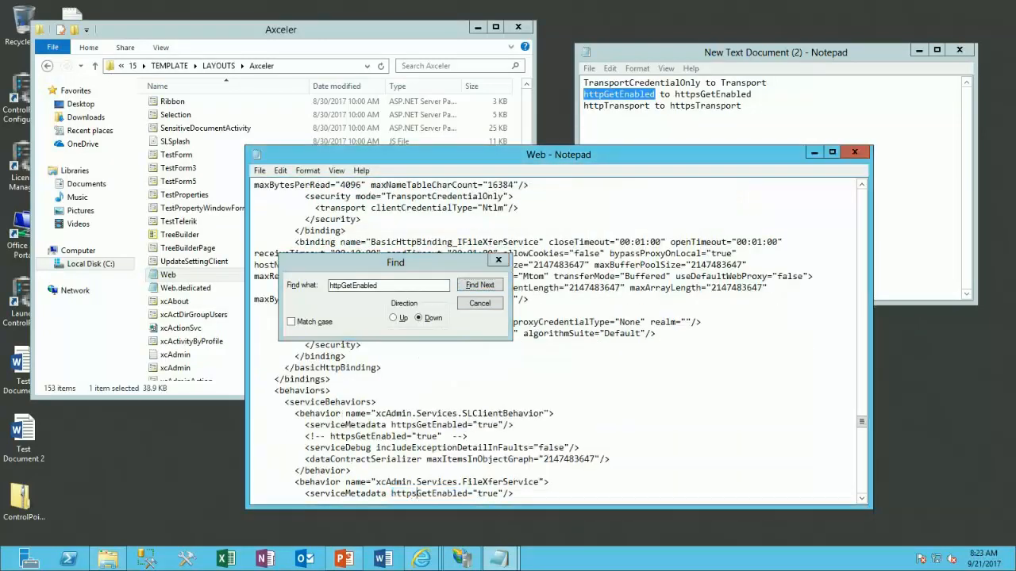
{"action": "key", "text": "F3"}
{"action": "key", "text": "Return"}
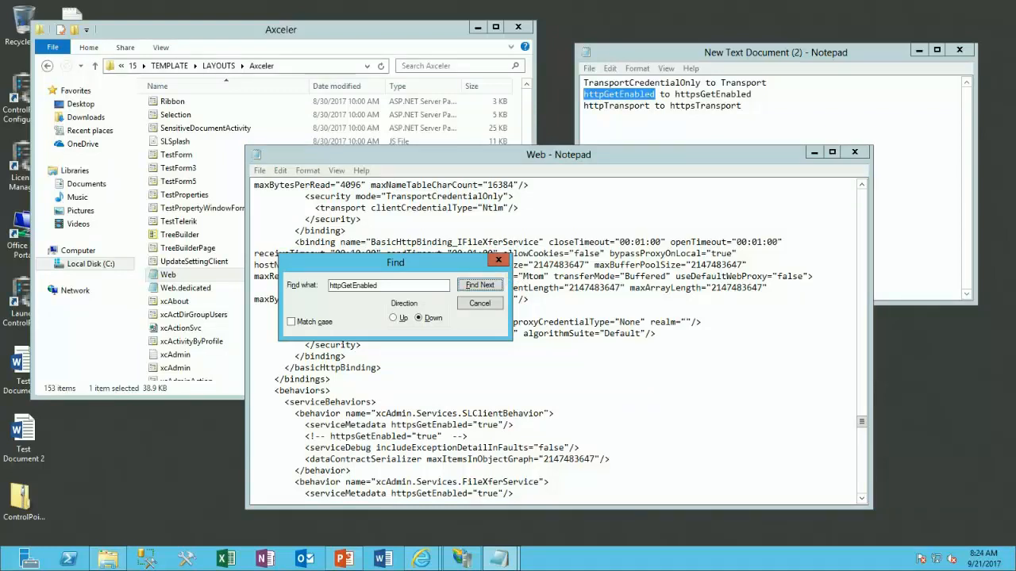
Step: Copy the term httpTransport from the notes document and close the finished httpGetEnabled search
{"action": "left_click", "coordinate": [586, 118]}
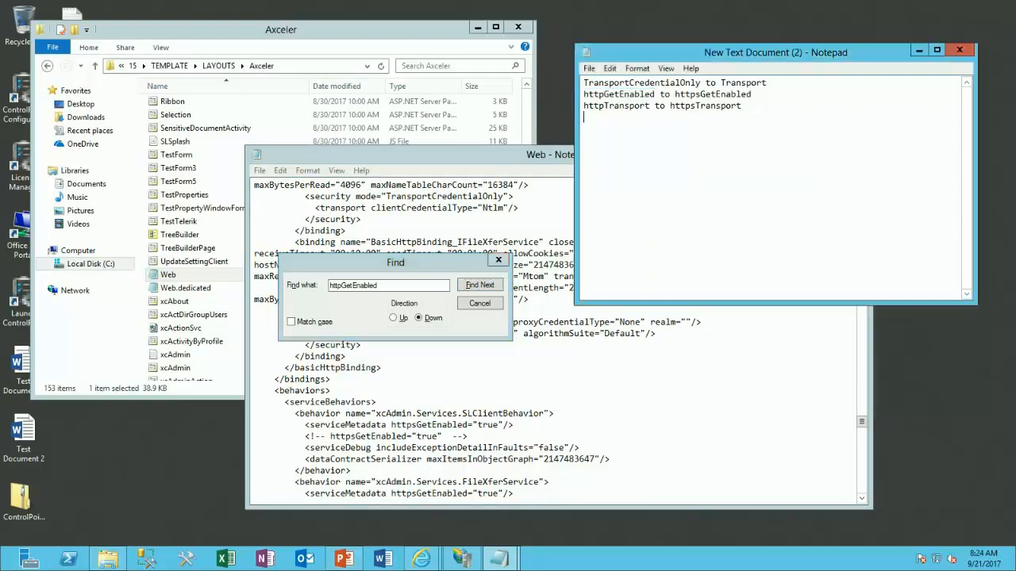
{"action": "left_click_drag", "start_coordinate": [650, 105], "coordinate": [584, 105]}
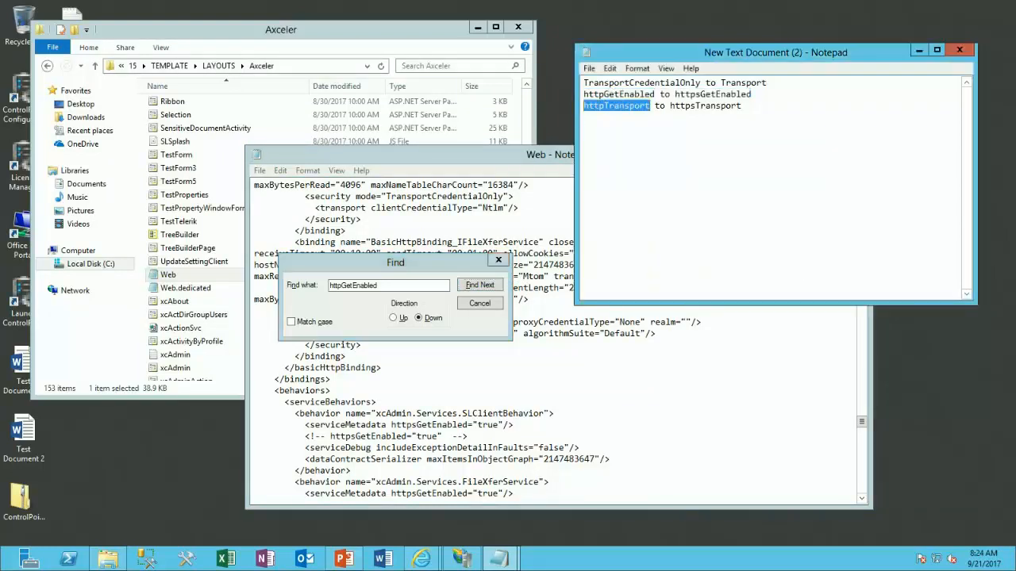
{"action": "right_click", "coordinate": [597, 105]}
{"action": "left_click", "coordinate": [619, 140]}
{"action": "left_click", "coordinate": [499, 259]}
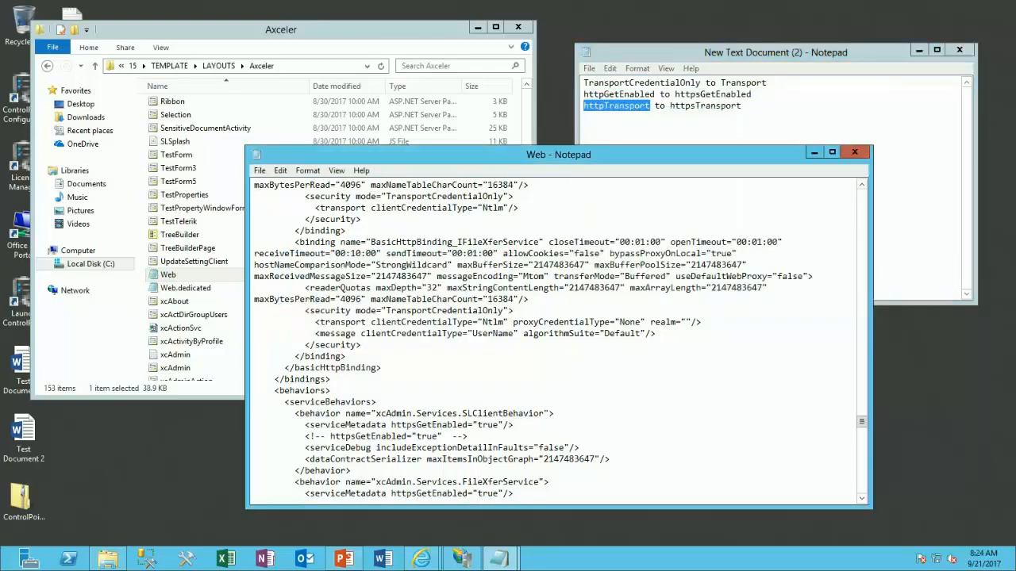
Step: Search the Web config file from its beginning for httpTransport and change it to httpsTransport in the CustomBinding_GeneralService binding
{"action": "left_click_drag", "start_coordinate": [862, 422], "coordinate": [862, 193]}
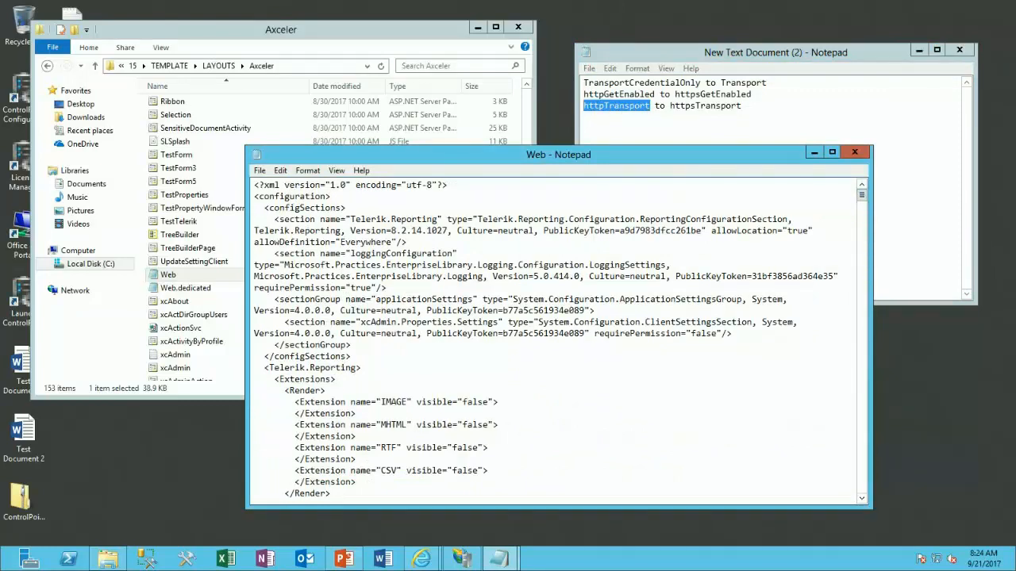
{"action": "left_click", "coordinate": [447, 185]}
{"action": "key", "text": "ctrl+f"}
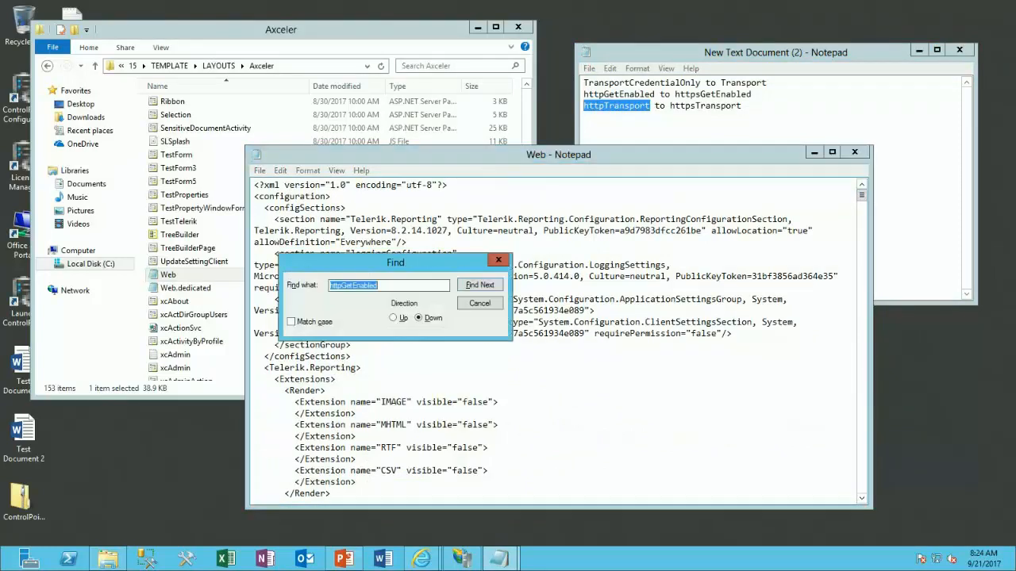
{"action": "key", "text": "BackSpace"}
{"action": "key", "text": "ctrl+v"}
{"action": "left_click", "coordinate": [480, 285]}
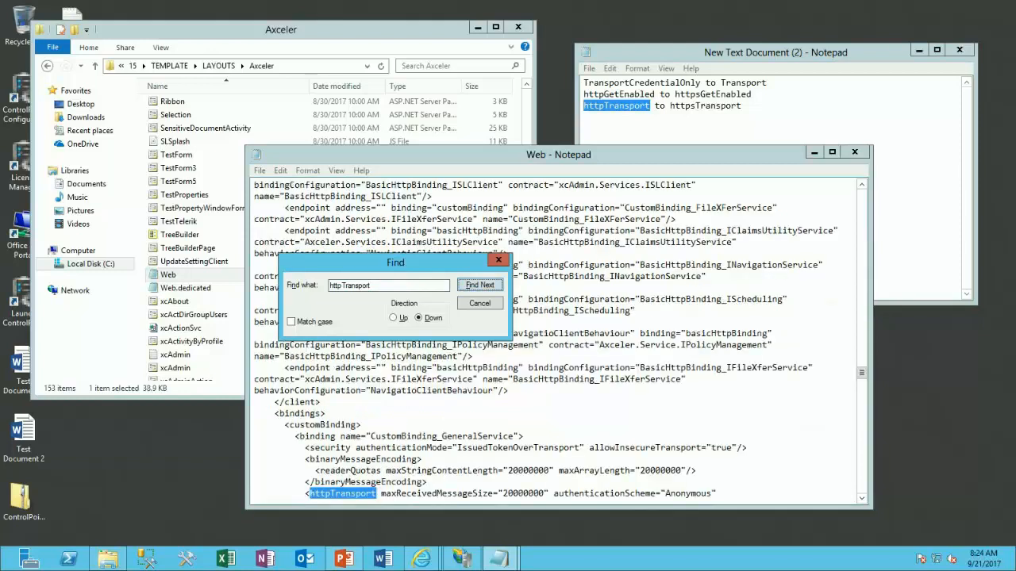
{"action": "left_click", "coordinate": [331, 494]}
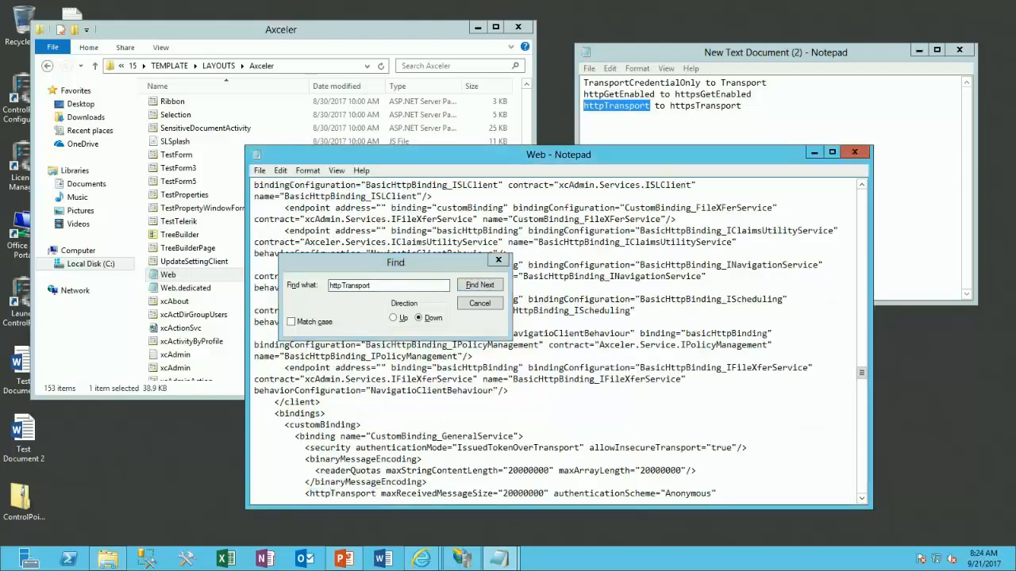
{"action": "type", "text": "s"}
Step: Change httpTransport to httpsTransport in the CustomBinding_FileXFerService binding and search for further occurrences
{"action": "left_click", "coordinate": [480, 285]}
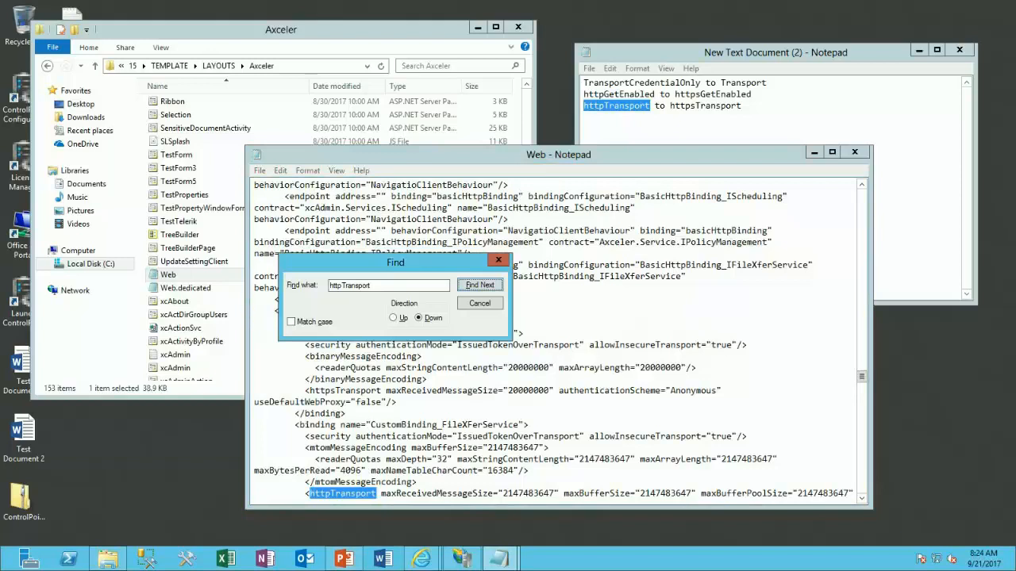
{"action": "left_click", "coordinate": [331, 494]}
{"action": "type", "text": "s"}
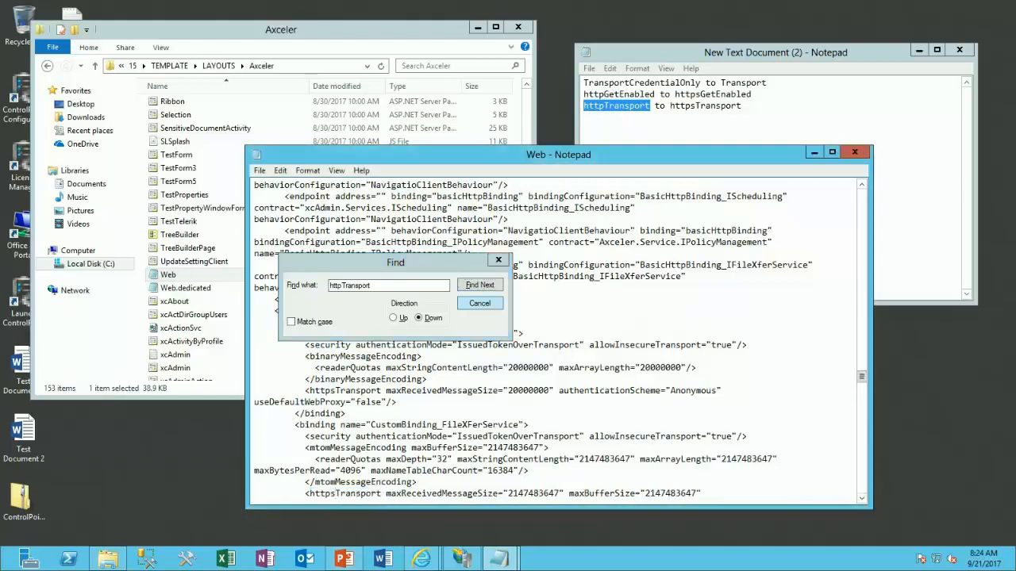
{"action": "key", "text": "F3"}
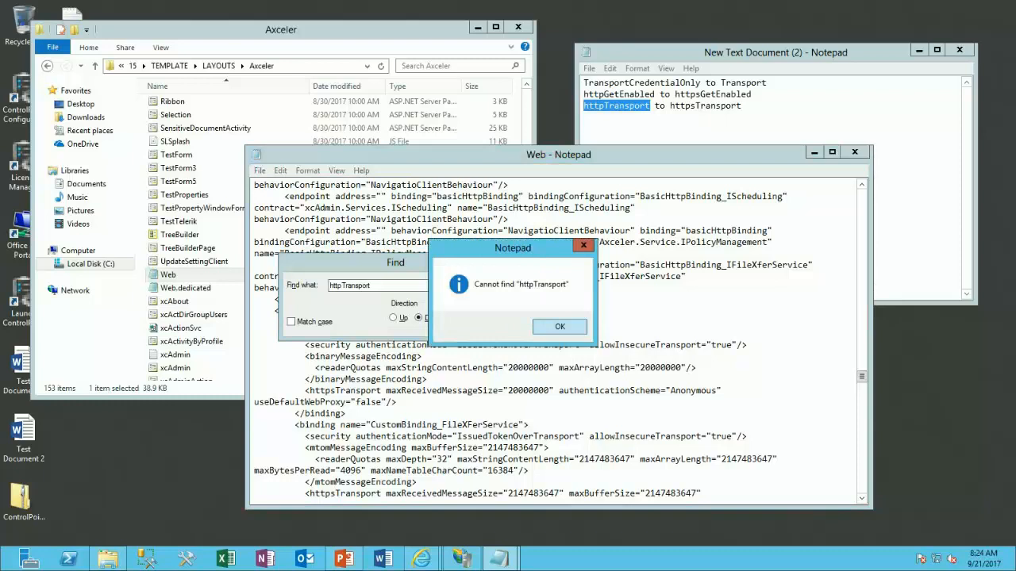
{"action": "key", "text": "Return"}
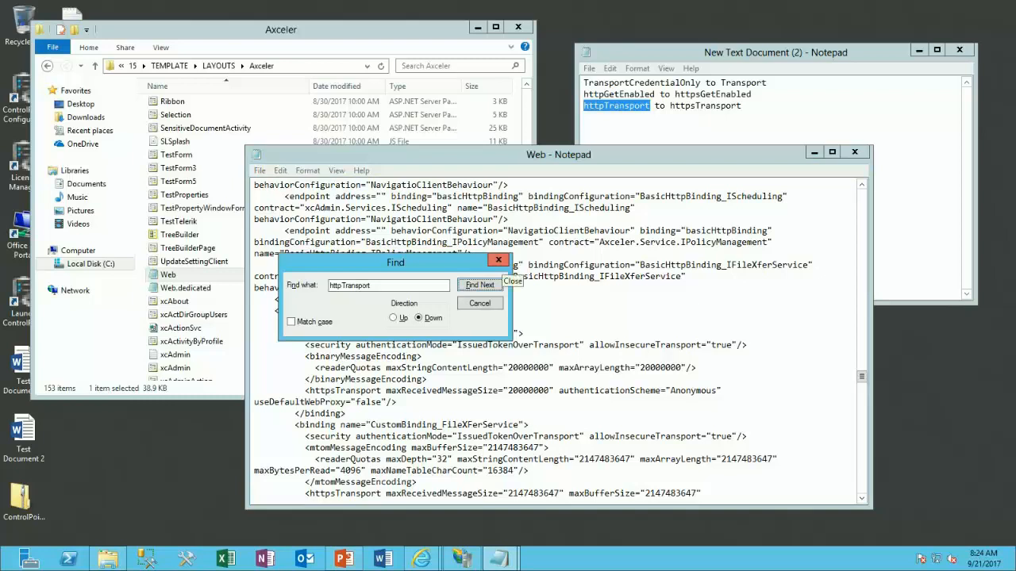
Step: Close the search and save the edited Web config file
{"action": "key", "text": "Escape"}
{"action": "key", "text": "alt+f"}
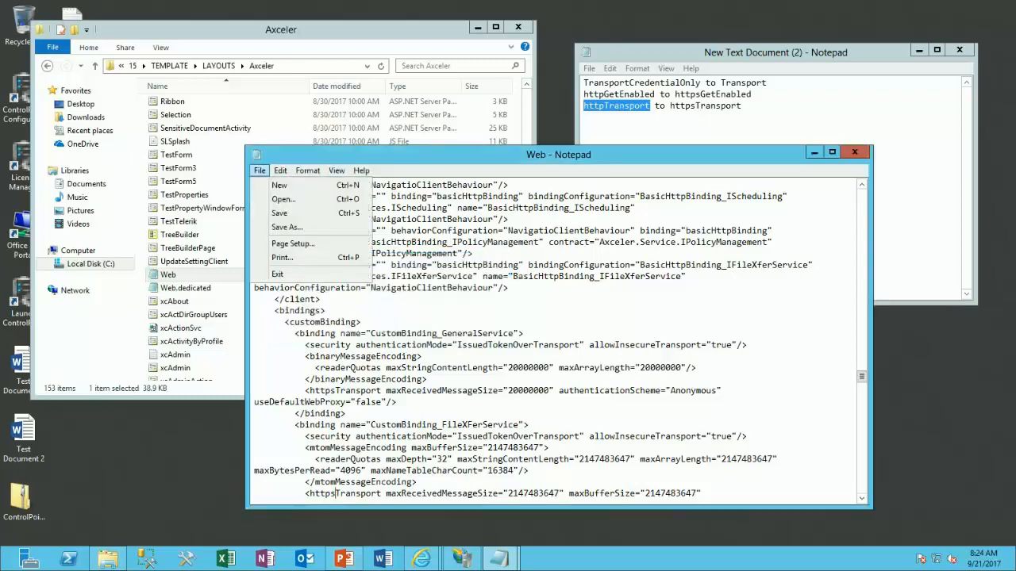
{"action": "key", "text": "s"}
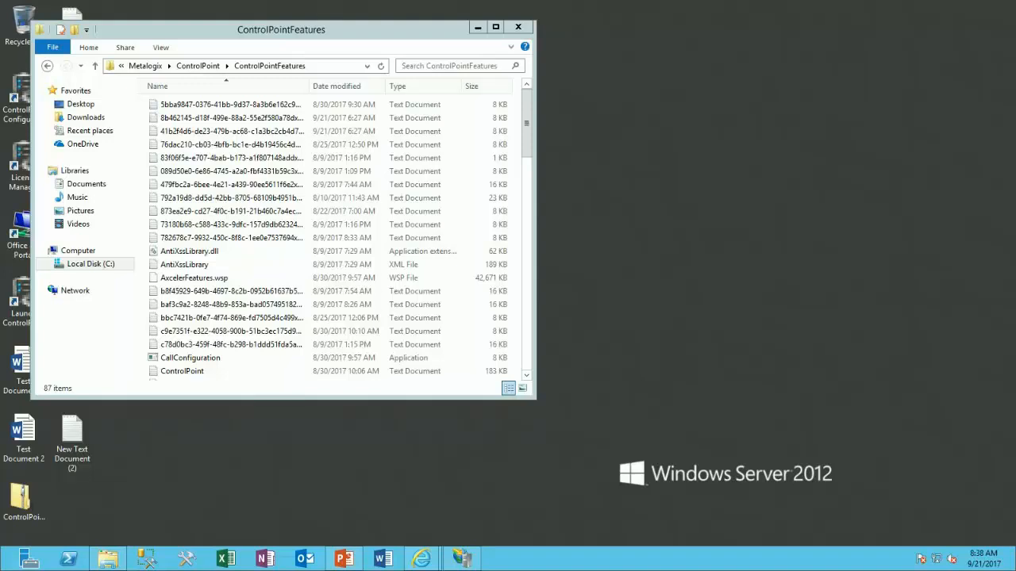
Step: Open the xcClient.exe CONFIG file from the ControlPointFeatures folder in Notepad and enlarge its window
{"action": "scroll", "coordinate": [317, 238], "scroll_direction": "down", "scroll_amount": 20}
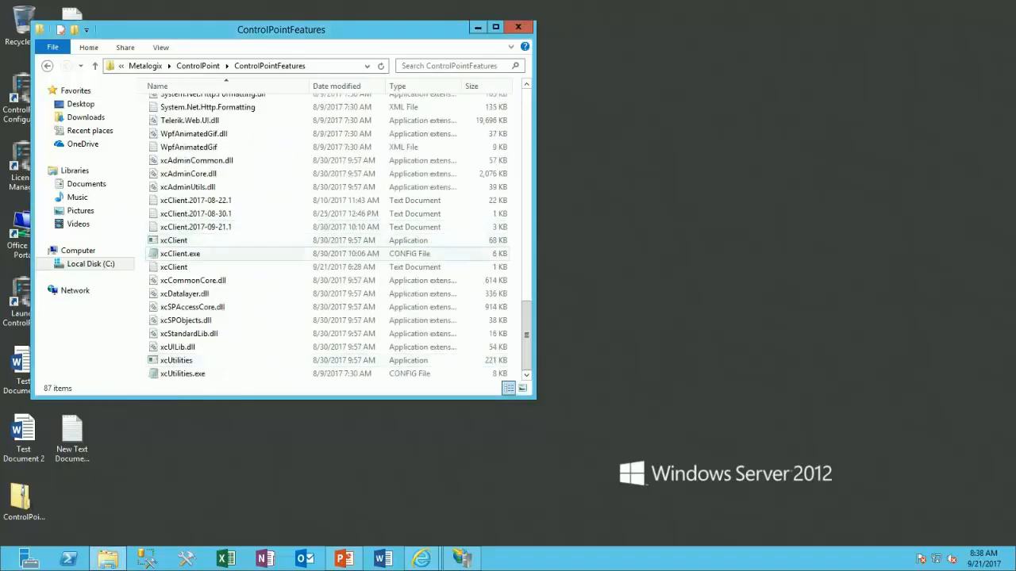
{"action": "right_click", "coordinate": [193, 254]}
{"action": "left_click", "coordinate": [224, 261]}
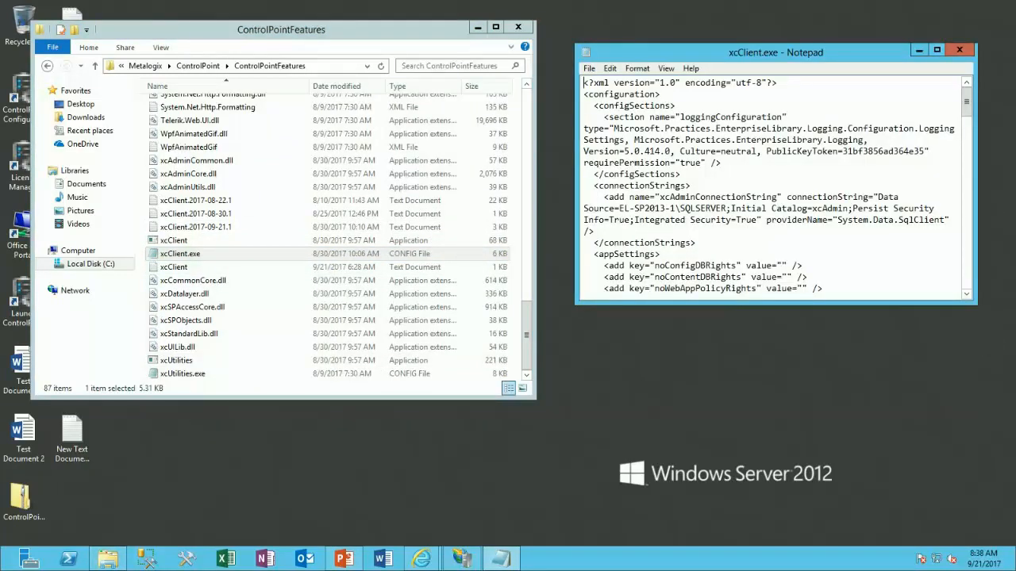
{"action": "left_click_drag", "start_coordinate": [754, 52], "coordinate": [387, 74]}
{"action": "left_click_drag", "start_coordinate": [611, 214], "coordinate": [815, 214]}
{"action": "left_click_drag", "start_coordinate": [815, 326], "coordinate": [854, 463]}
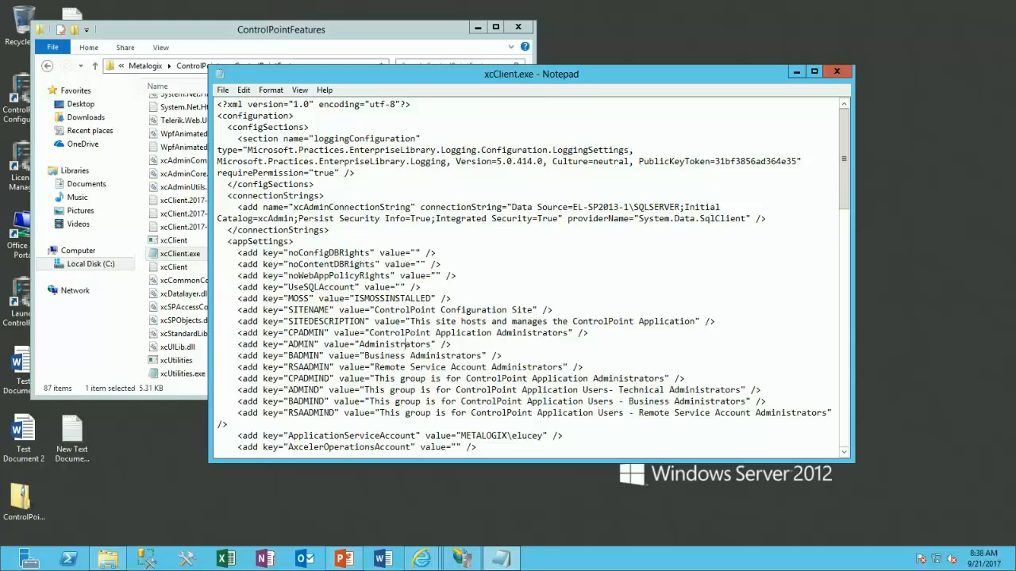
{"action": "scroll", "coordinate": [407, 345], "scroll_direction": "down", "scroll_amount": 3}
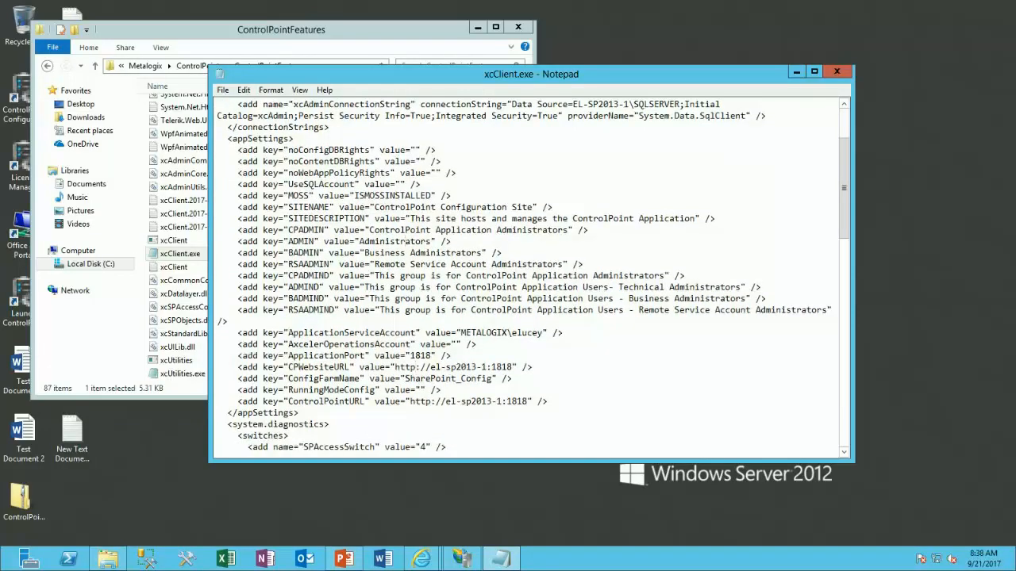
{"action": "type", "text": "s"}
{"action": "left_click_drag", "start_coordinate": [436, 367], "coordinate": [517, 368]}
{"action": "type", "text": "Control"}
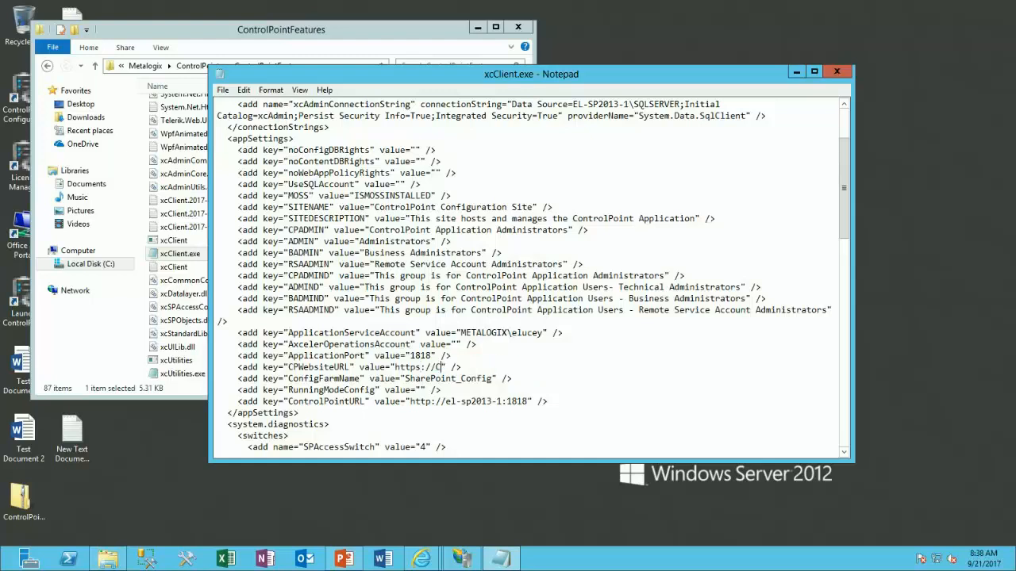
{"action": "type", "text": "Point.Local"}
{"action": "left_click_drag", "start_coordinate": [528, 402], "coordinate": [446, 401]}
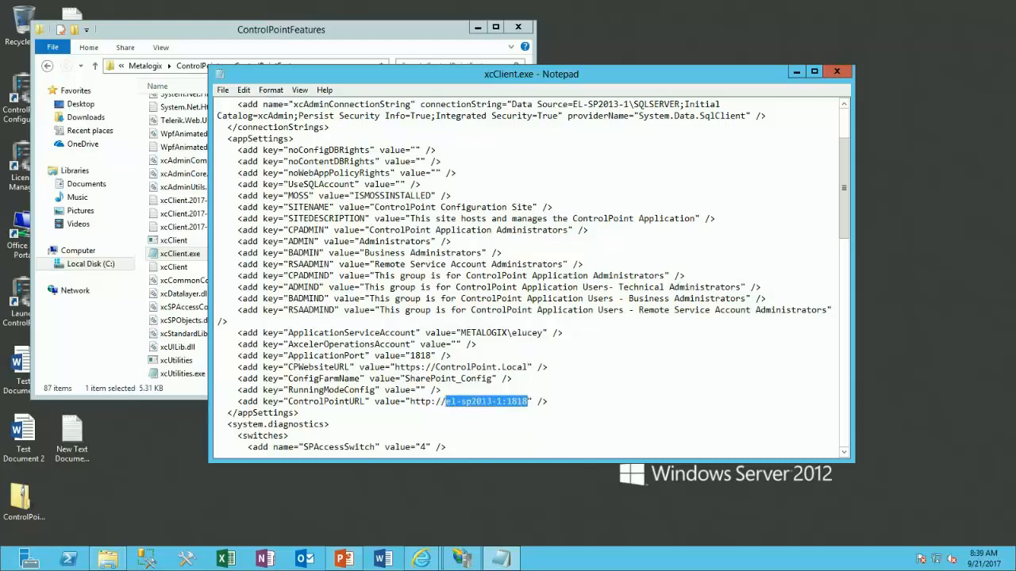
{"action": "type", "text": "Control"}
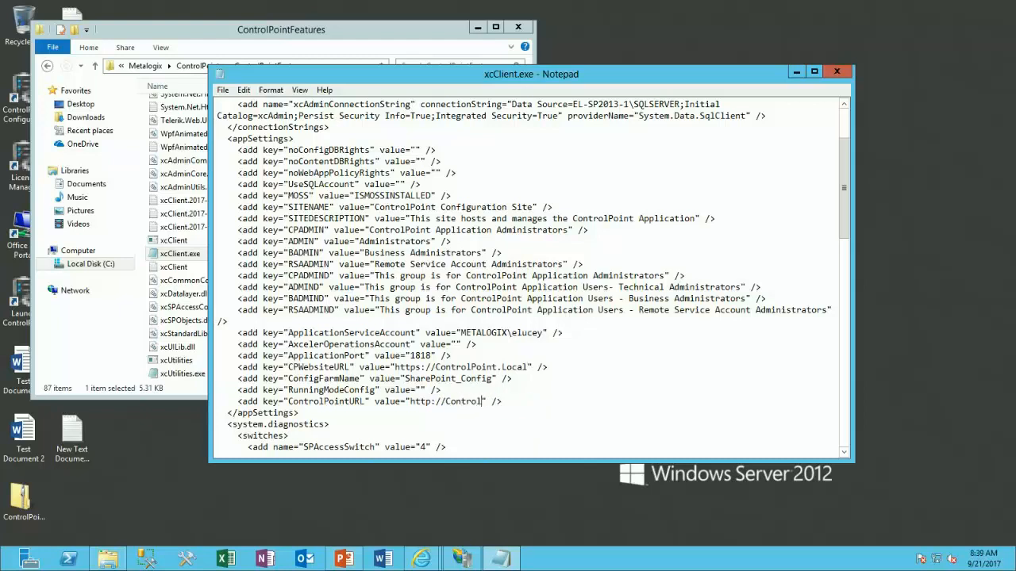
{"action": "type", "text": "Point.Locals"}
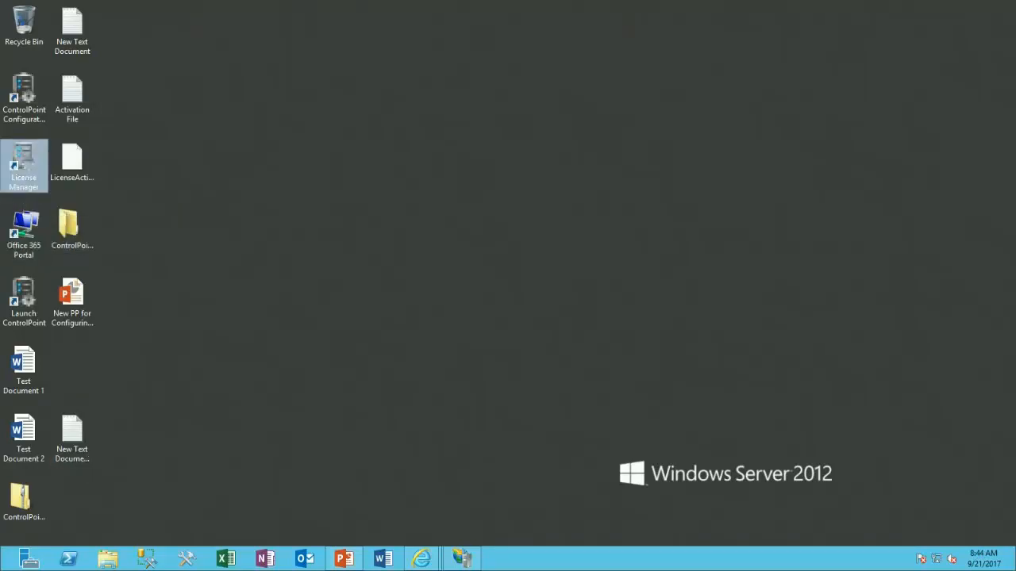
Step: Run License Manager as administrator and choose the option for changed or renewed ControlPoint license terms
{"action": "right_click", "coordinate": [23, 182]}
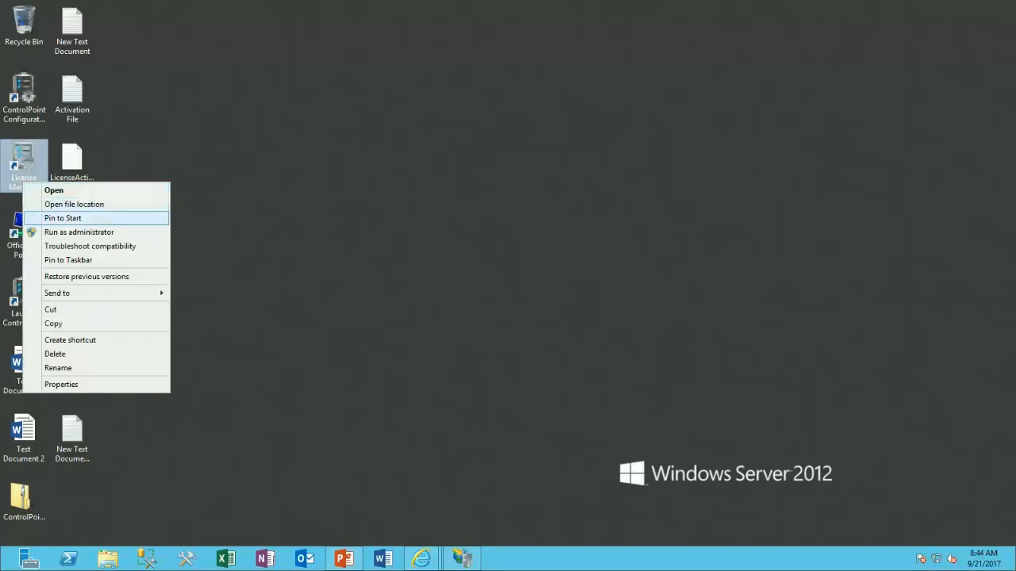
{"action": "left_click", "coordinate": [75, 232]}
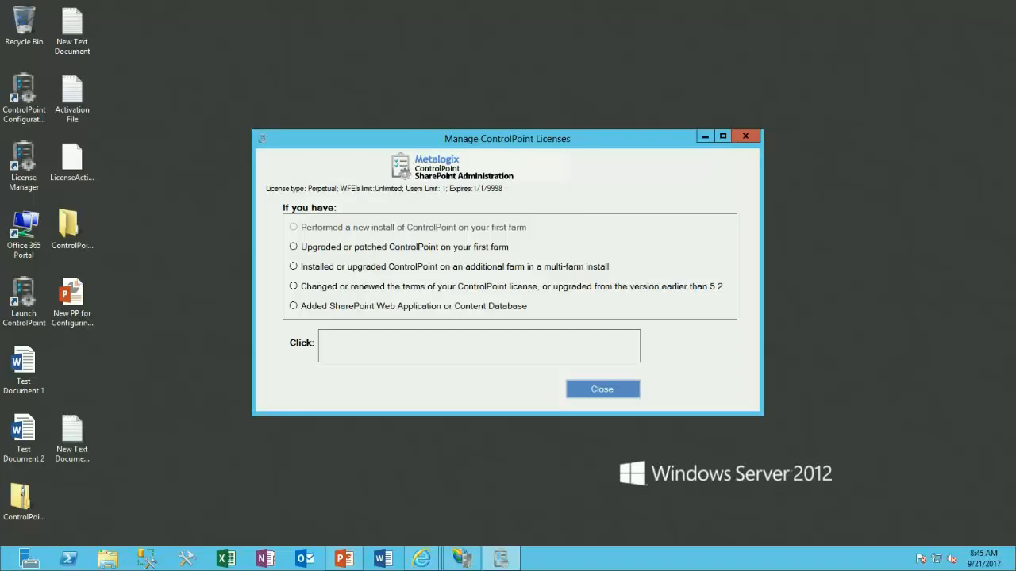
{"action": "left_click", "coordinate": [294, 286]}
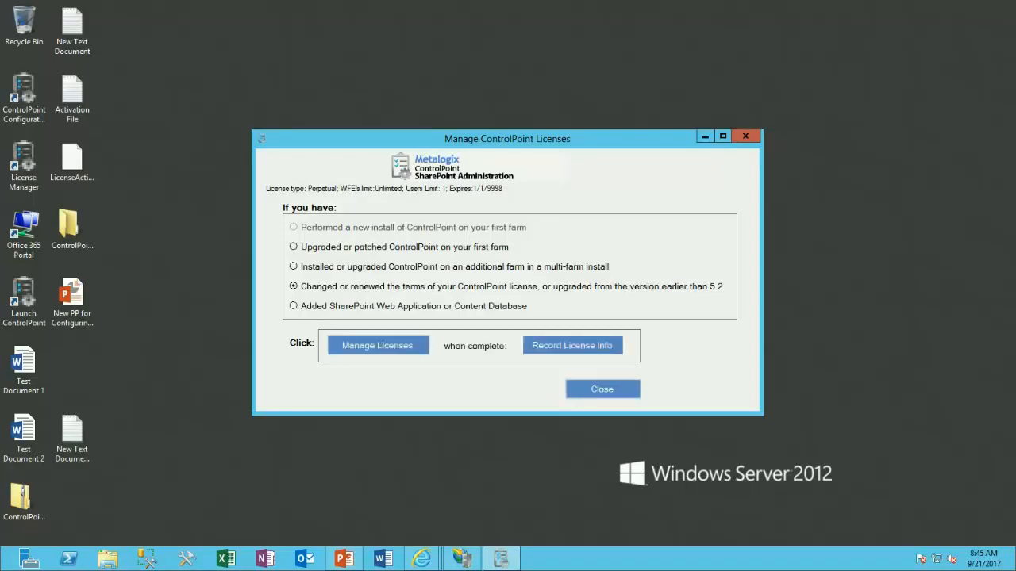